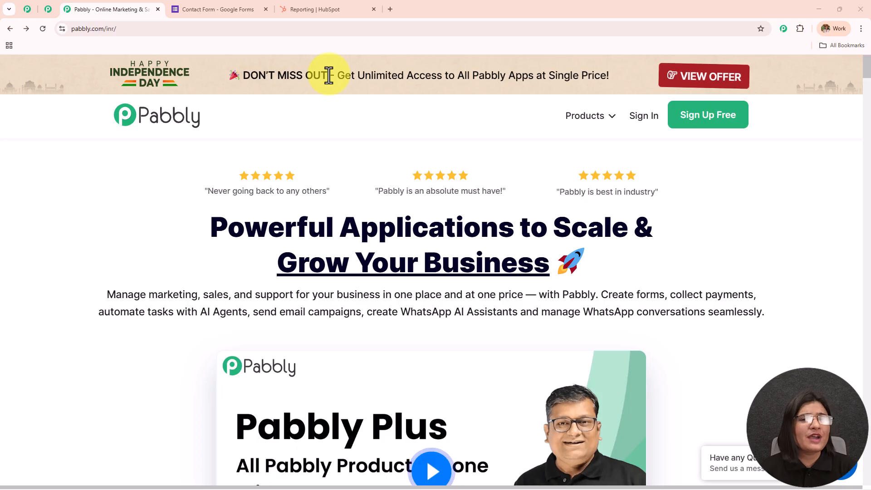
# Step: Glance at the Google Forms Contact Form and HubSpot dashboards, then switch to the Pabbly community page
pyautogui.click(217, 9)
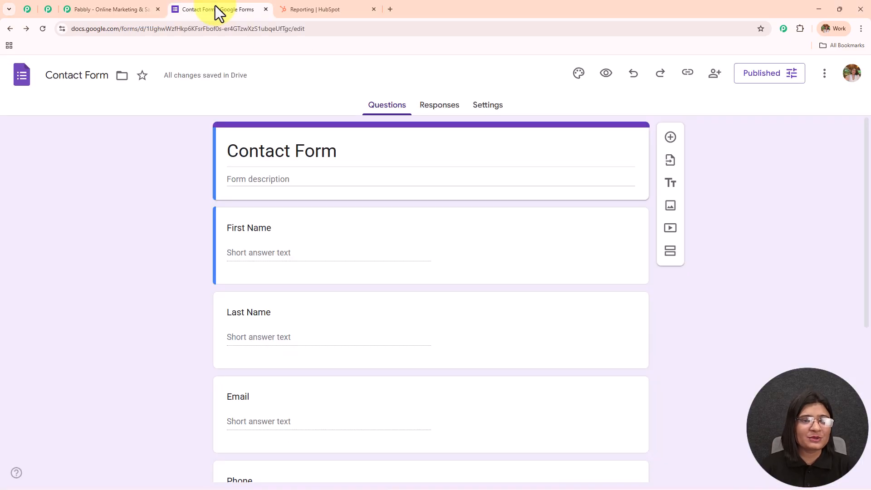
pyautogui.click(349, 8)
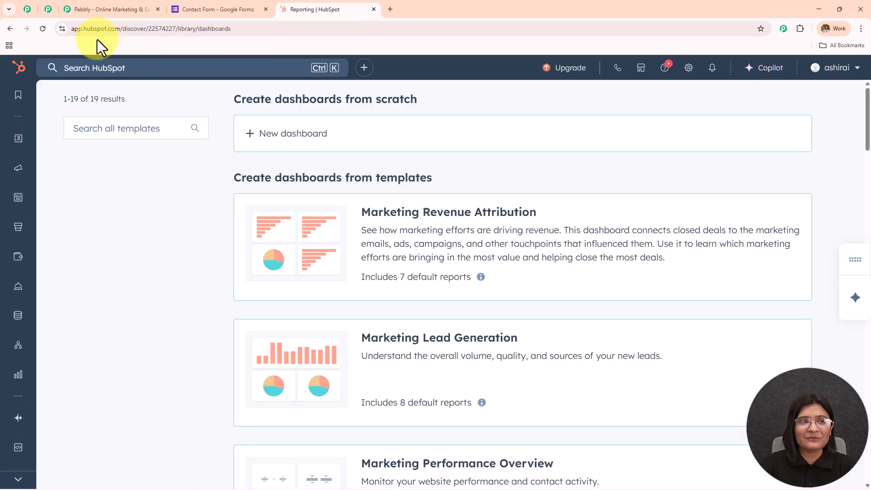
pyautogui.click(99, 11)
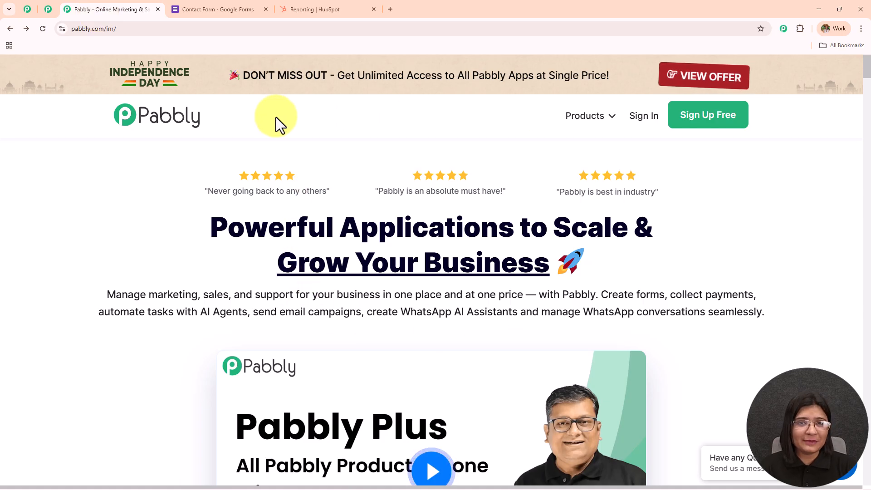
pyautogui.click(132, 29)
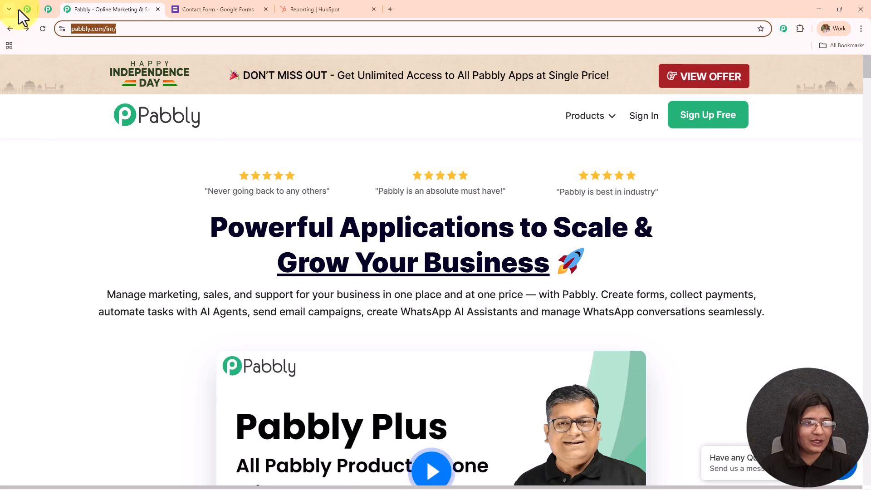
pyautogui.click(53, 7)
# Step: Autoscroll the Pabbly community page down to its footer, then return to the Pabbly homepage tab
pyautogui.middleClick(182, 174)
pyautogui.scroll(-1, 184, 191)
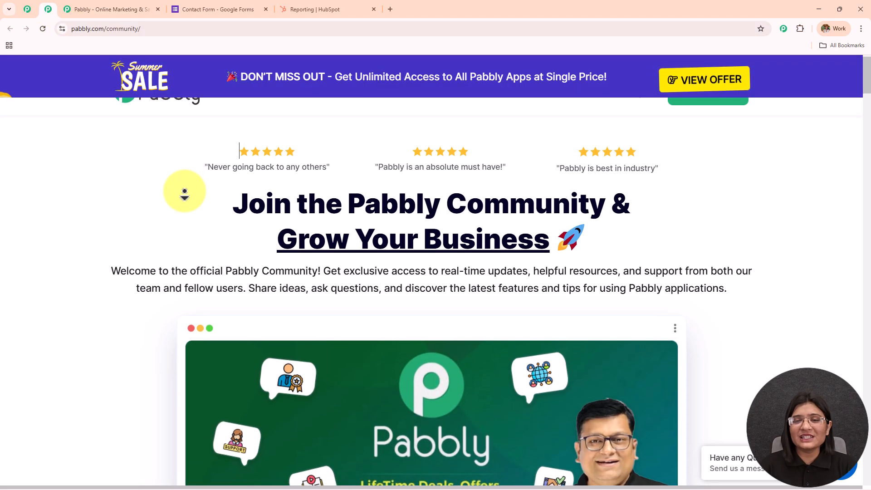
pyautogui.scroll(-4, 185, 192)
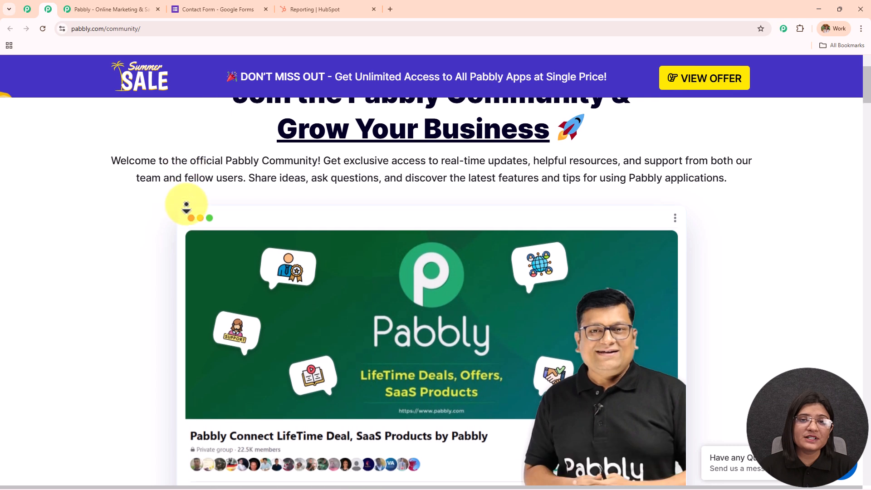
pyautogui.scroll(-10, 188, 213)
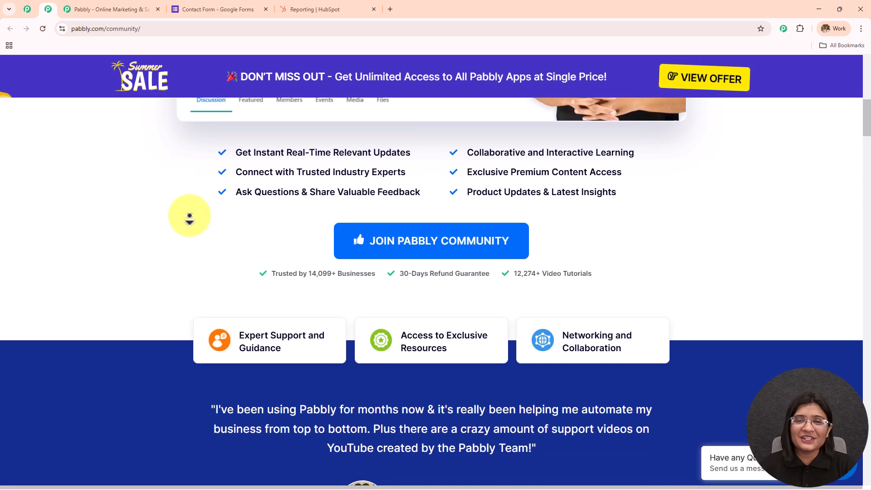
pyautogui.scroll(-10, 190, 219)
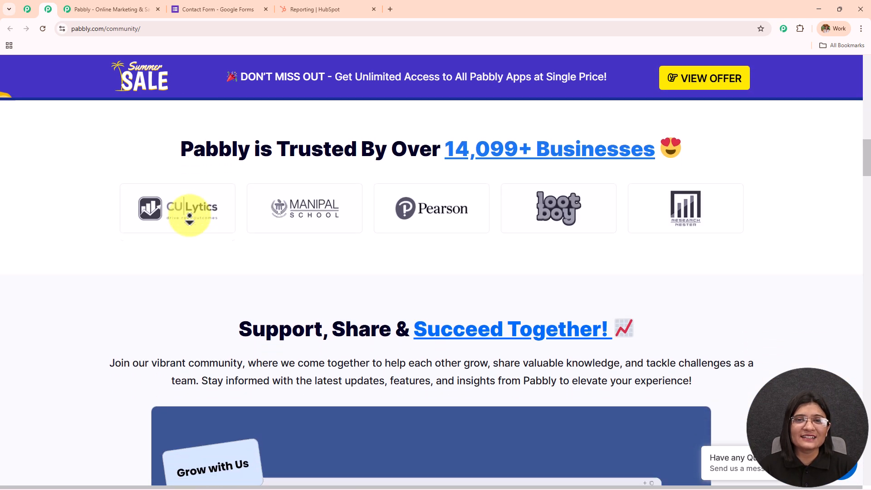
pyautogui.scroll(-9, 189, 220)
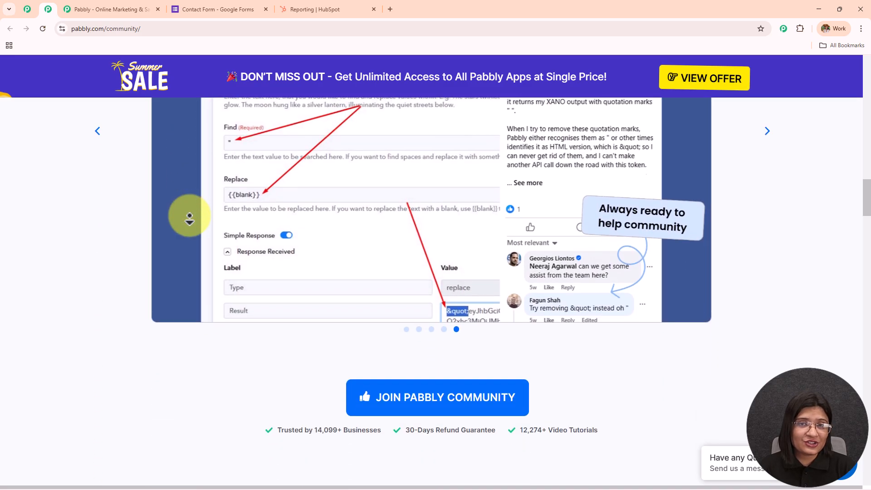
pyautogui.scroll(-10, 190, 220)
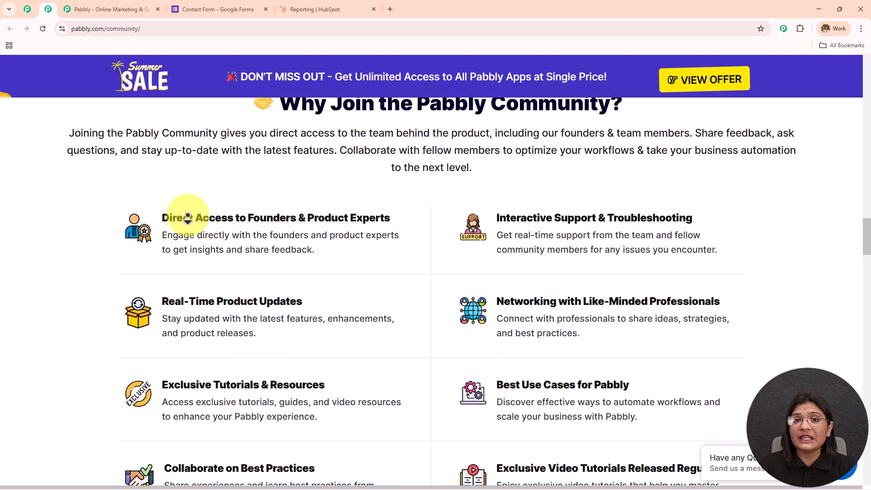
pyautogui.scroll(-10, 187, 219)
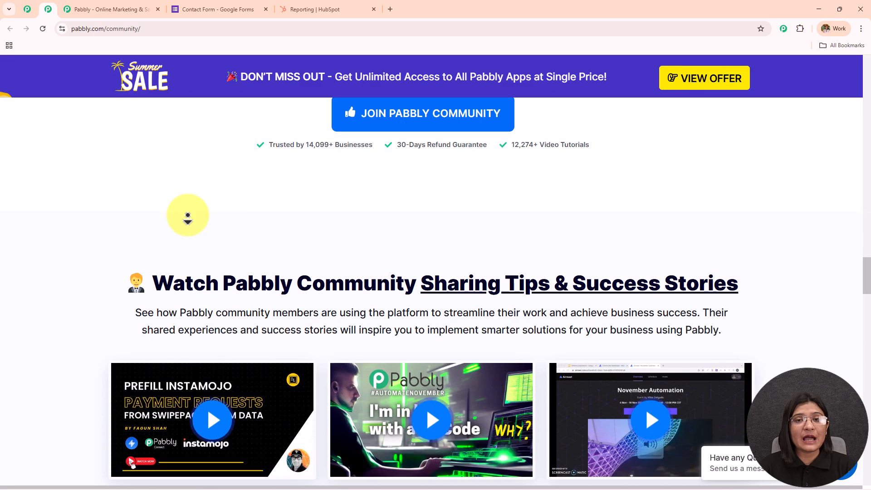
pyautogui.scroll(-10, 187, 220)
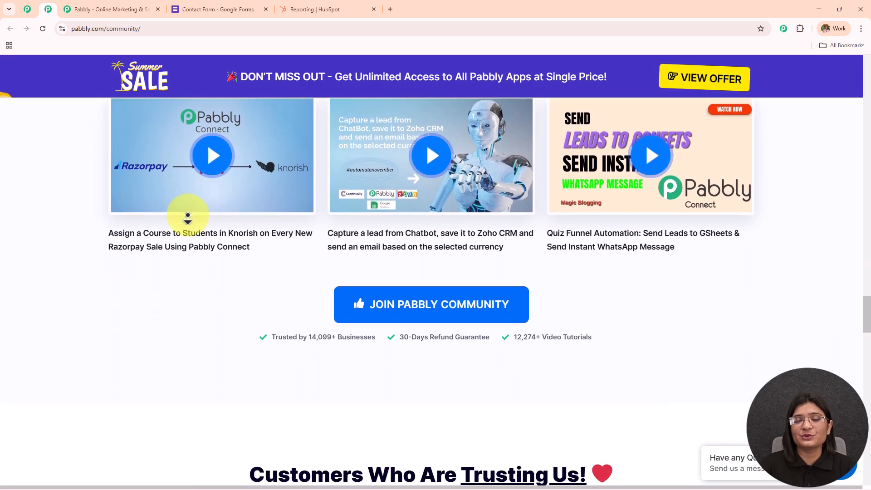
pyautogui.scroll(-10, 186, 218)
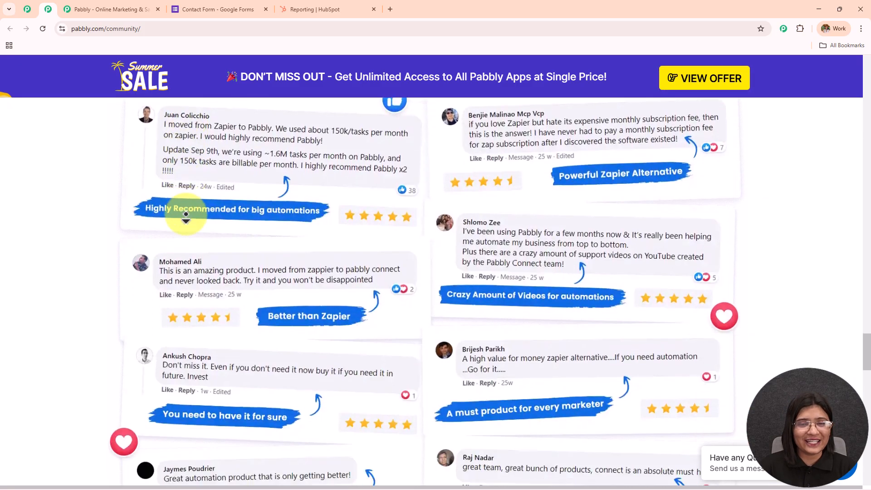
pyautogui.scroll(-10, 186, 218)
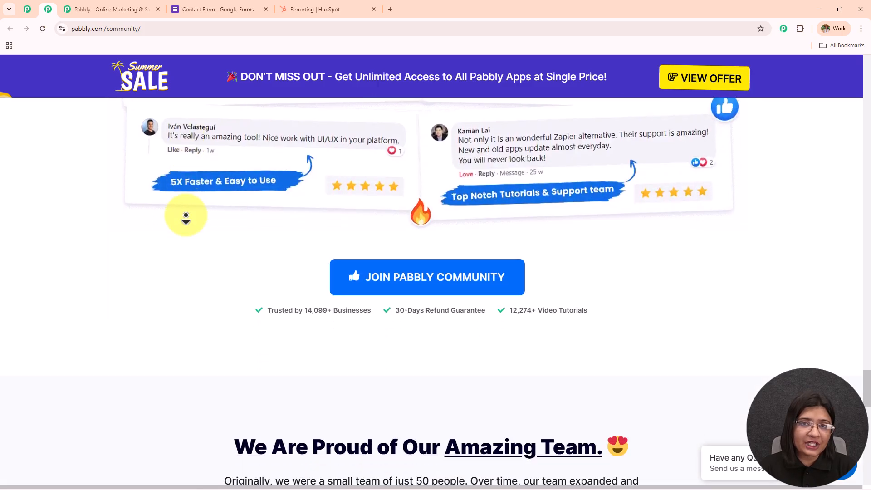
pyautogui.scroll(-10, 186, 217)
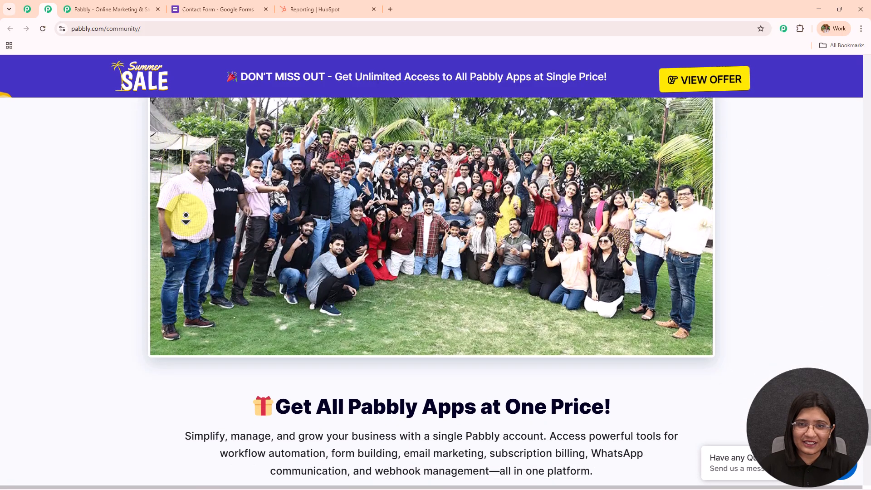
pyautogui.scroll(-10, 186, 216)
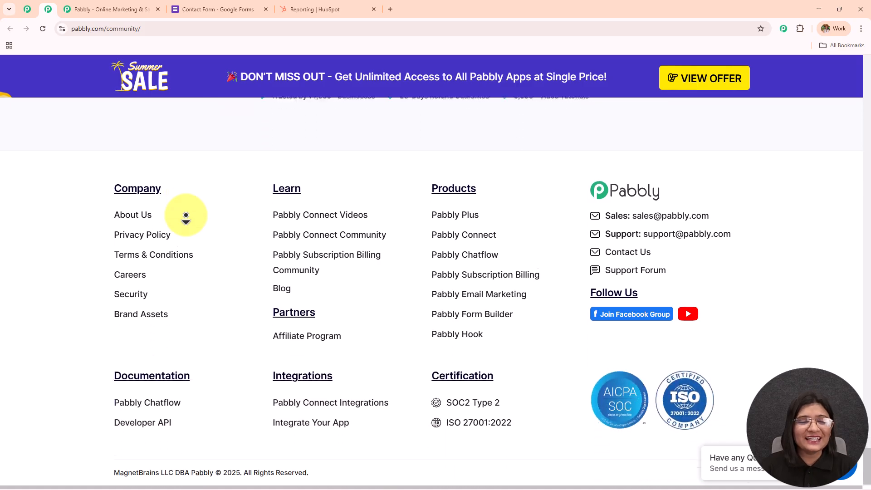
pyautogui.scroll(15, 175, 211)
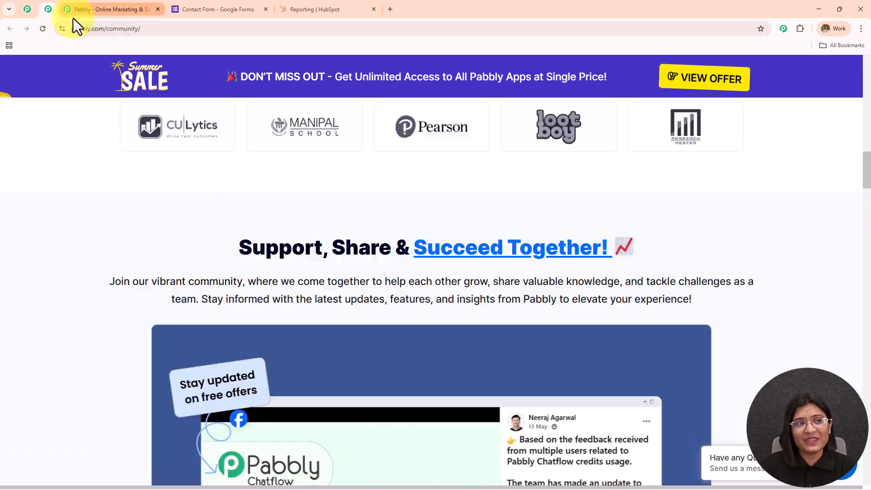
pyautogui.click(73, 17)
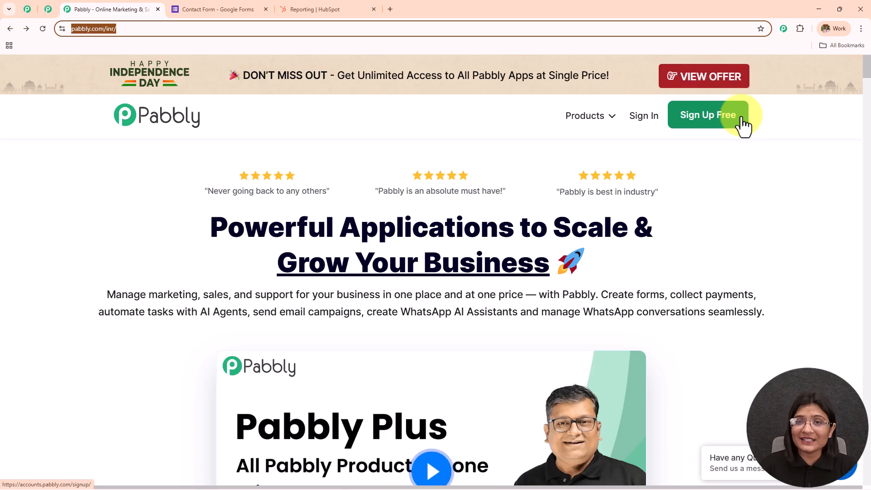
# Step: Go to the Pabbly account login via Sign In / Sign Up Free on the homepage
pyautogui.click(648, 118)
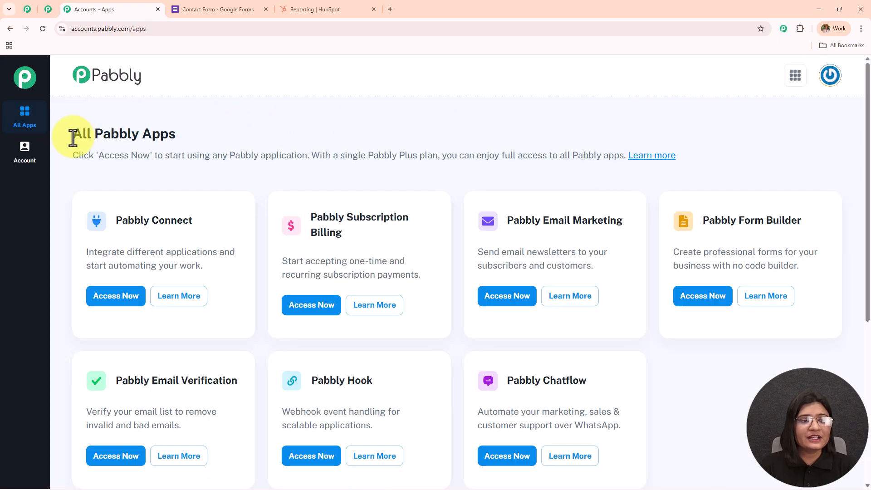
# Step: Launch Pabbly Connect from its Access Now button on the All Pabbly Apps page
pyautogui.moveTo(73, 135); pyautogui.dragTo(287, 148)
pyautogui.scroll(-3, 591, 148)
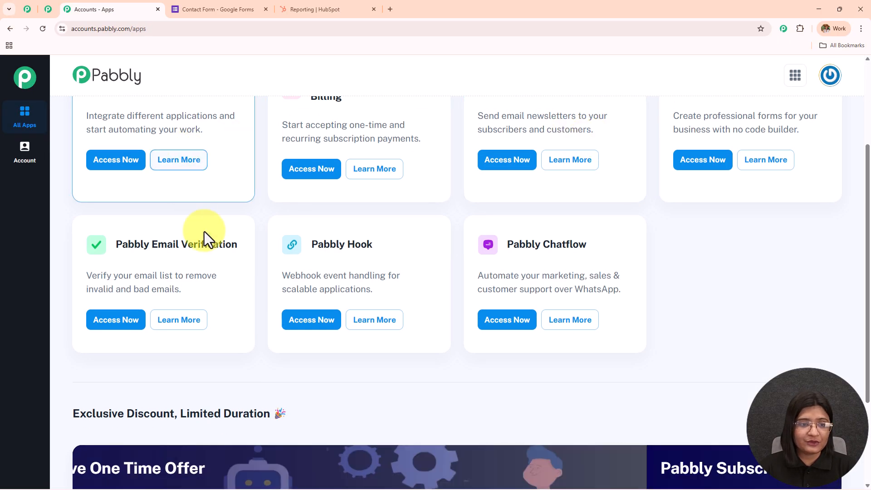
pyautogui.scroll(3, 703, 146)
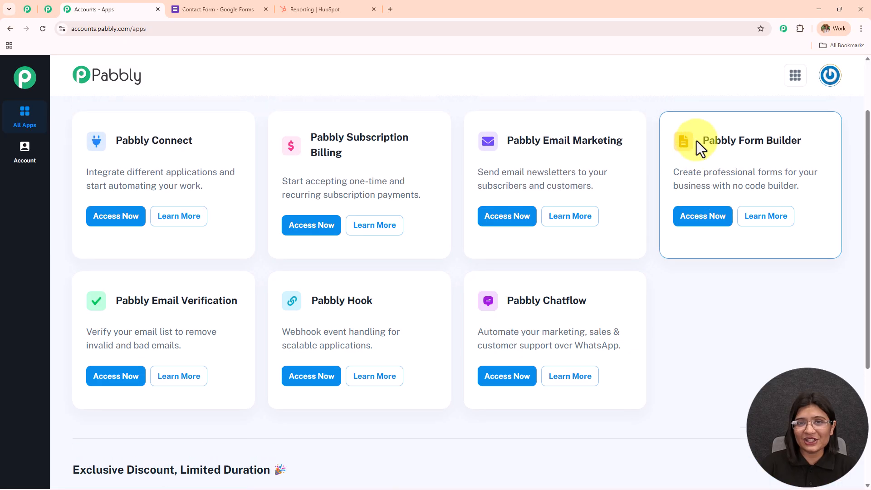
pyautogui.moveTo(116, 219); pyautogui.dragTo(235, 225)
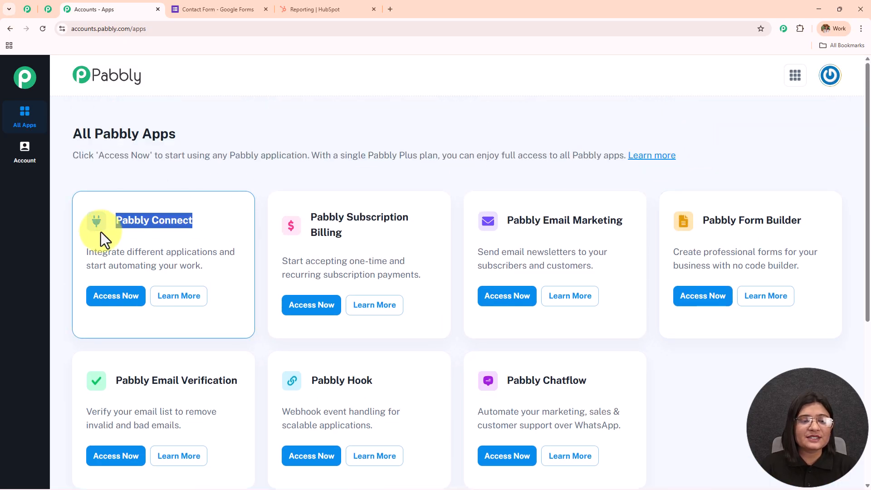
pyautogui.click(116, 297)
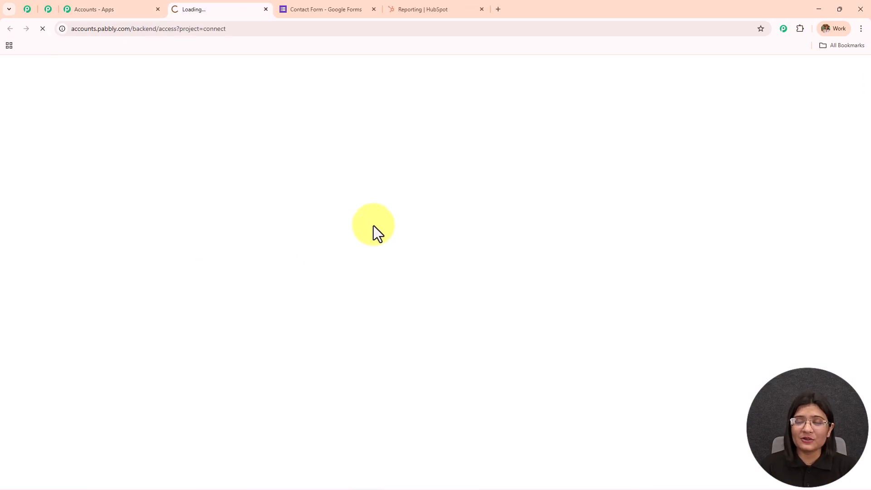
# Step: Browse the Connect dashboard, cancel a new folder, and start Create Workflow
pyautogui.moveTo(74, 167); pyautogui.dragTo(360, 163)
pyautogui.scroll(-5, 360, 163)
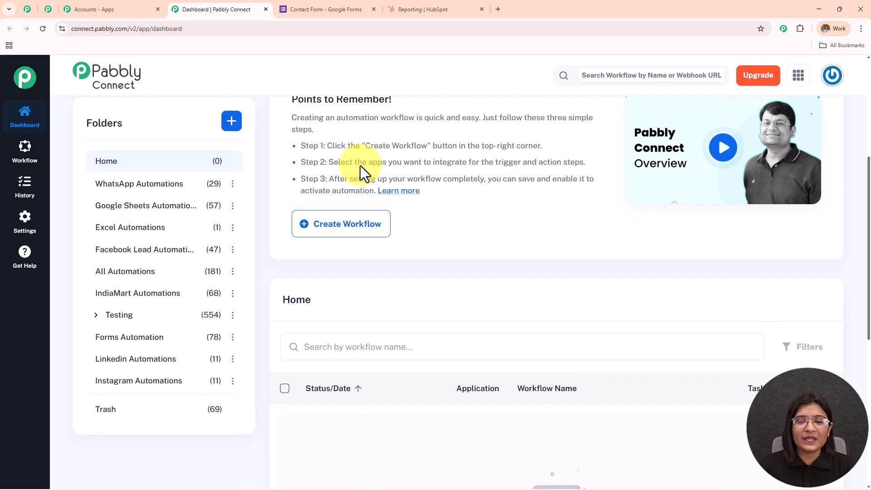
pyautogui.scroll(-2, 361, 173)
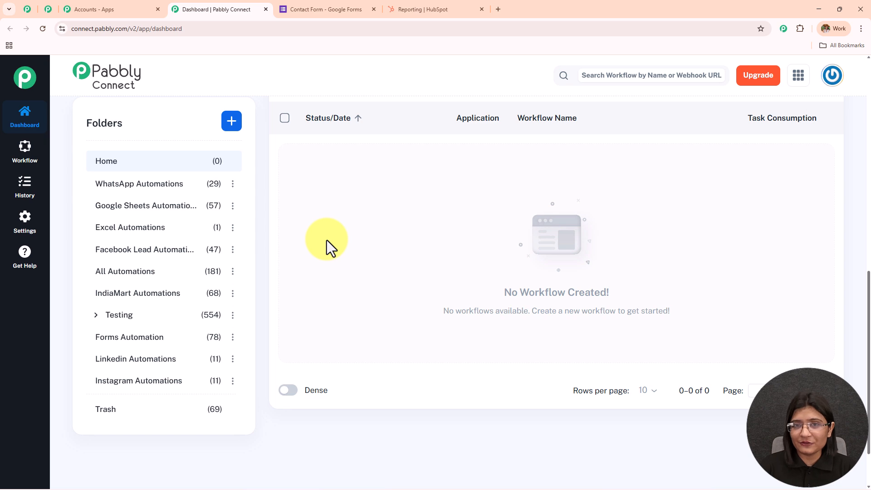
pyautogui.scroll(6, 171, 317)
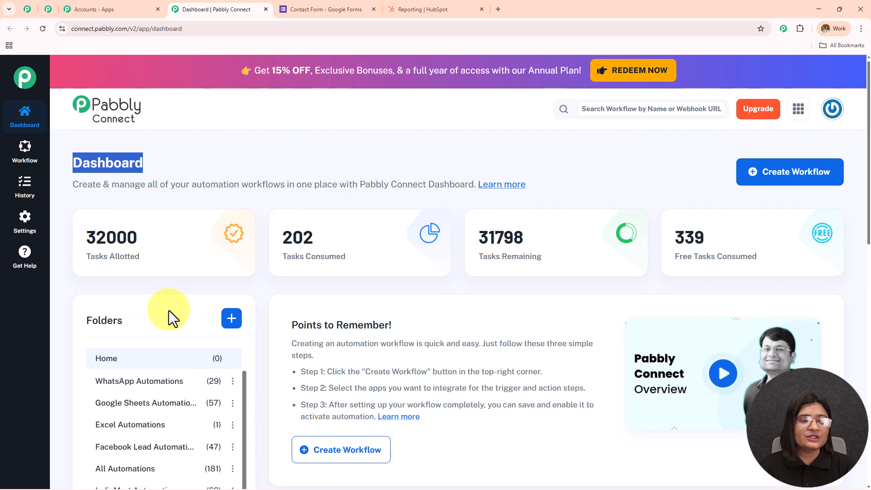
pyautogui.scroll(-3, 168, 313)
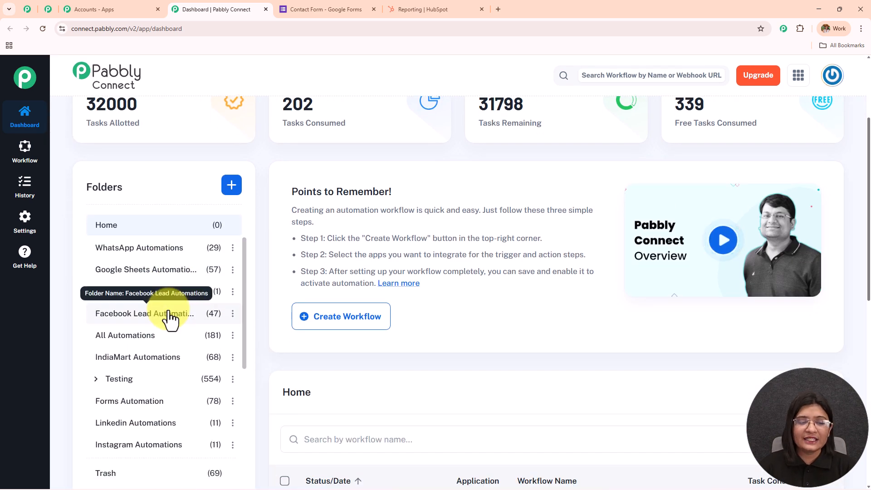
pyautogui.click(232, 186)
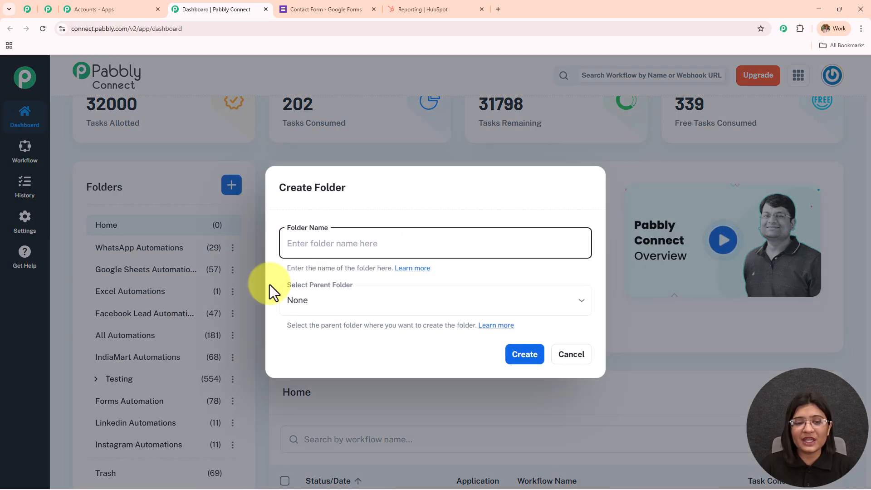
pyautogui.click(572, 358)
pyautogui.scroll(3, 527, 306)
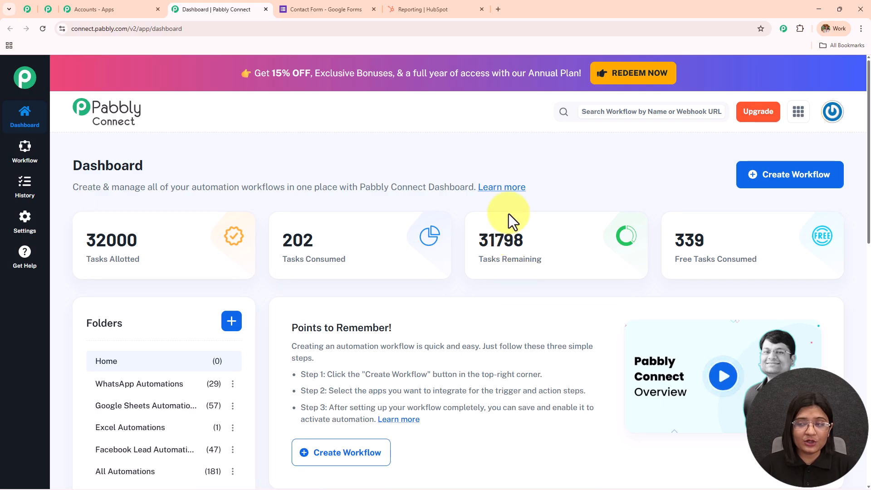
pyautogui.click(756, 181)
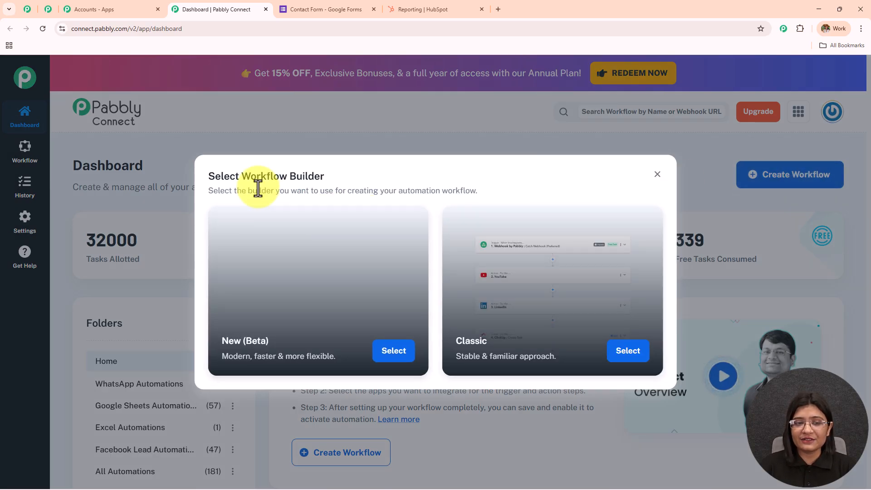
# Step: Choose the New (Beta) builder and name the workflow 'Create New Customer Records in HubSpot from Google Form Submissions'
pyautogui.moveTo(237, 177); pyautogui.dragTo(392, 179)
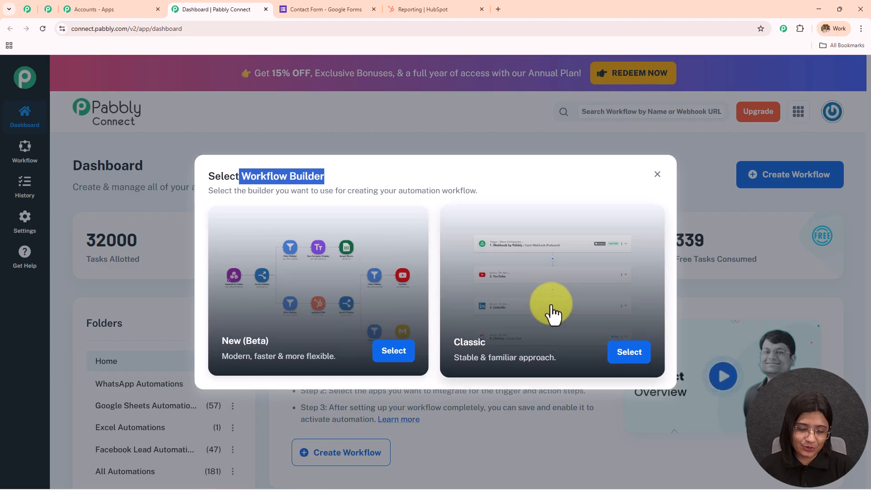
pyautogui.click(411, 354)
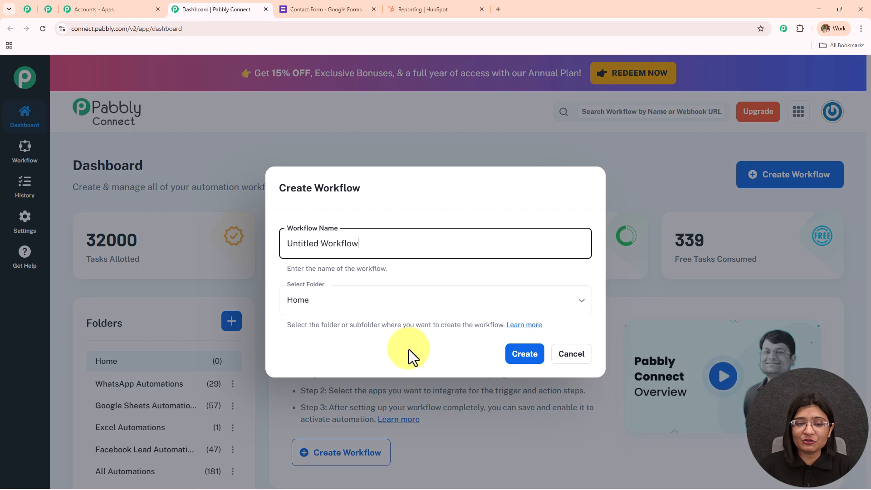
pyautogui.moveTo(396, 247); pyautogui.dragTo(163, 299)
pyautogui.write('Create New Customer Records in HubSpot from Google Form Submissions')
pyautogui.moveTo(543, 245); pyautogui.dragTo(248, 267)
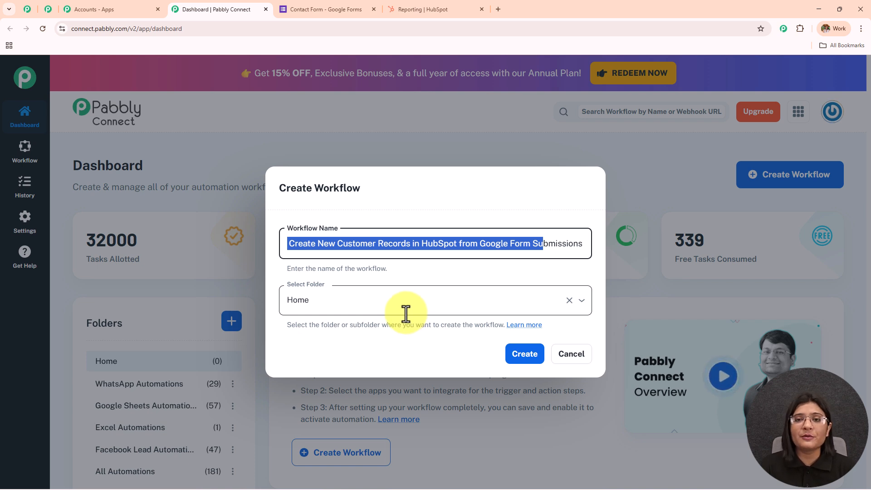
# Step: Place the workflow in the Forms Automation folder and create it
pyautogui.click(406, 313)
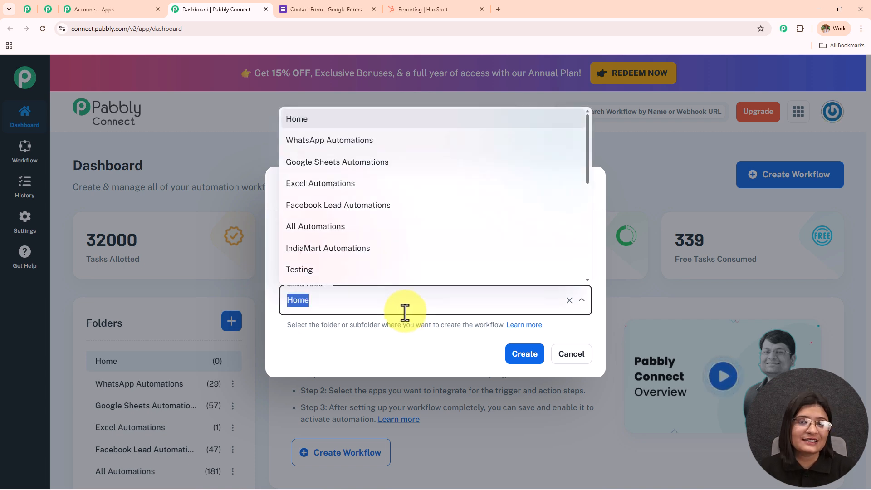
pyautogui.scroll(-1, 429, 240)
pyautogui.scroll(-5, 426, 240)
pyautogui.scroll(7, 426, 241)
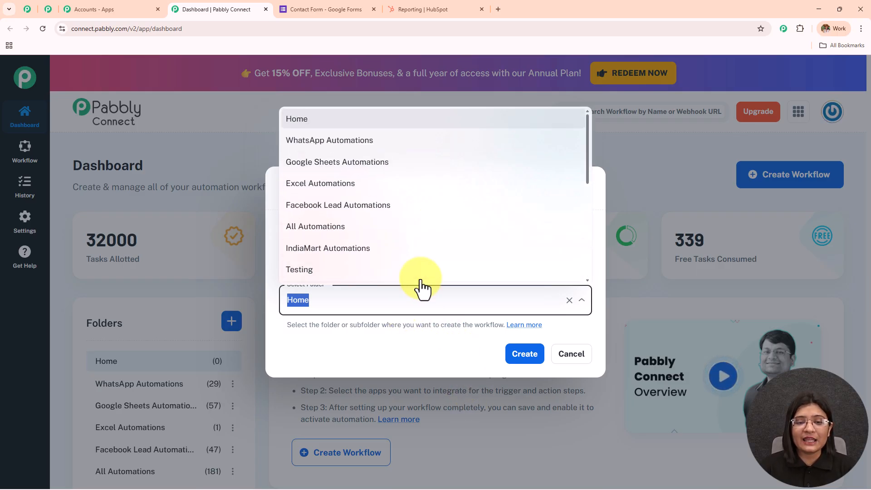
pyautogui.scroll(-3, 385, 226)
pyautogui.scroll(-3, 384, 226)
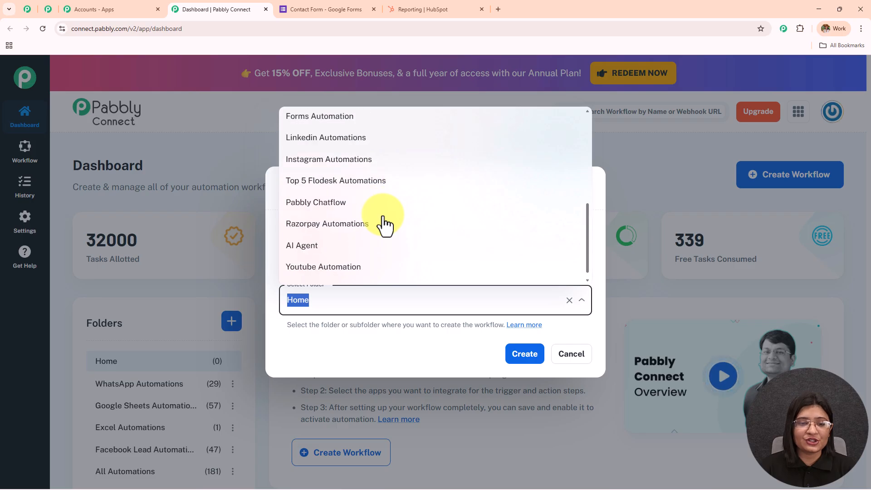
pyautogui.scroll(2, 363, 151)
pyautogui.click(363, 152)
pyautogui.click(531, 361)
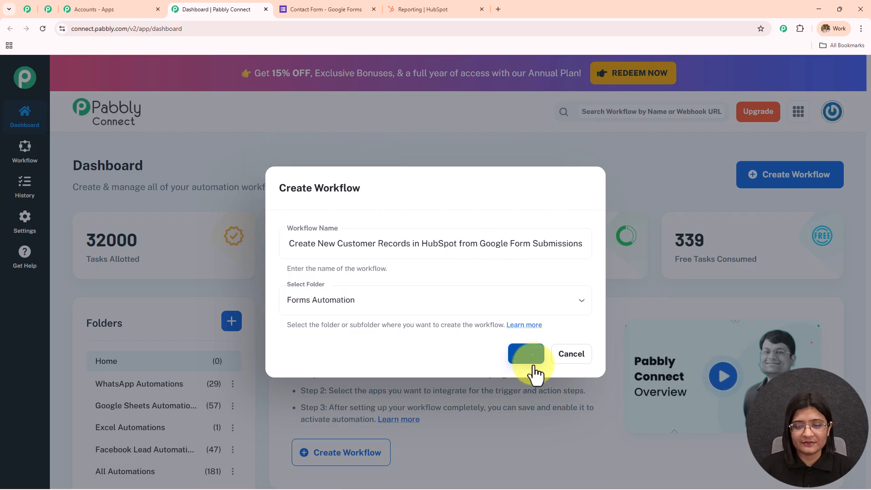
pyautogui.tripleClick(728, 85)
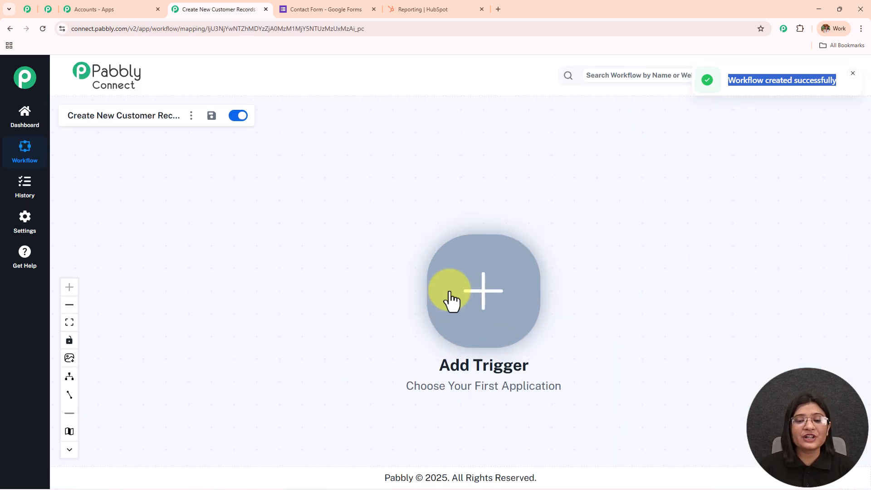
# Step: Pan the empty workflow canvas to reposition the Add Trigger node
pyautogui.moveTo(449, 295); pyautogui.dragTo(333, 264)
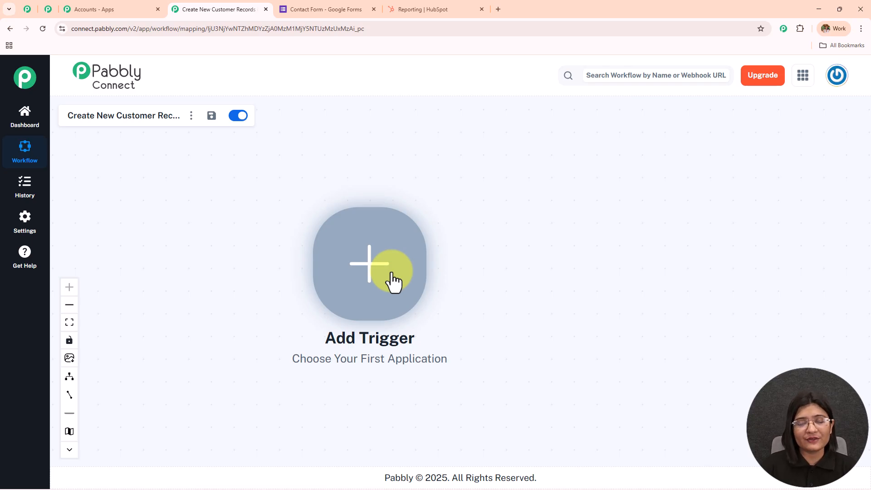
# Step: Set the trigger to Google Forms 'New Response Received' and connect it to get a webhook URL
pyautogui.click(334, 293)
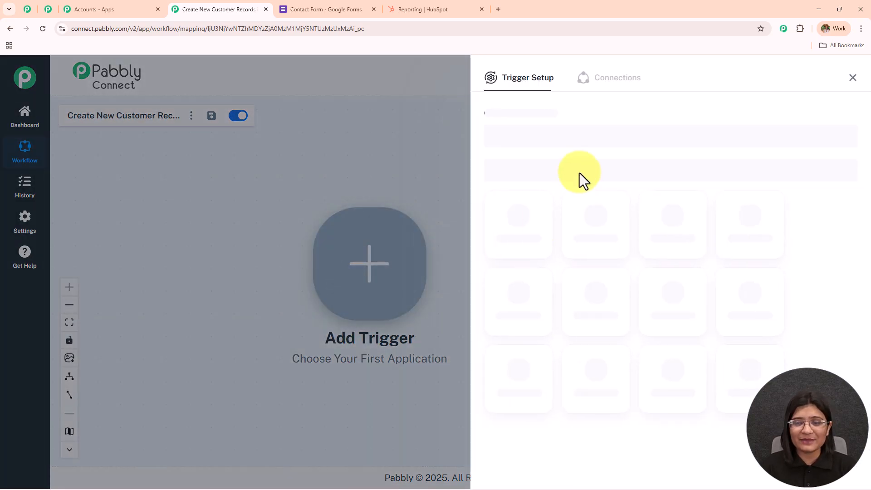
pyautogui.write('G')
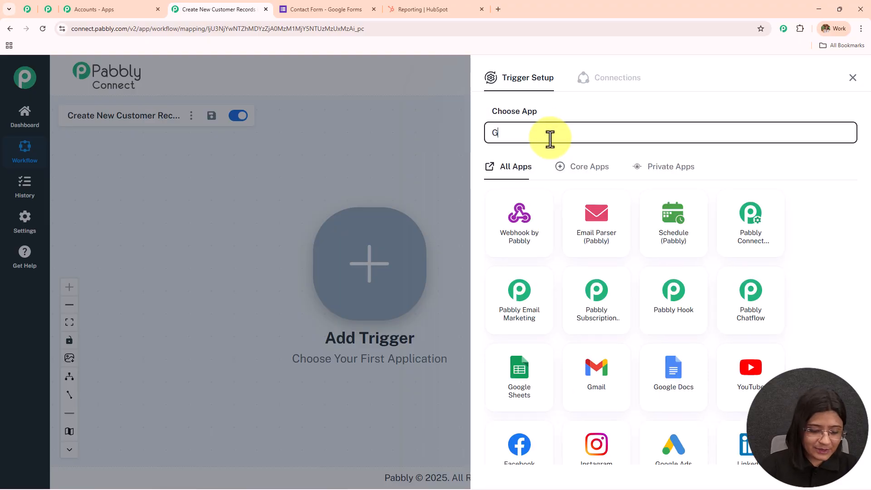
pyautogui.write('oogle for')
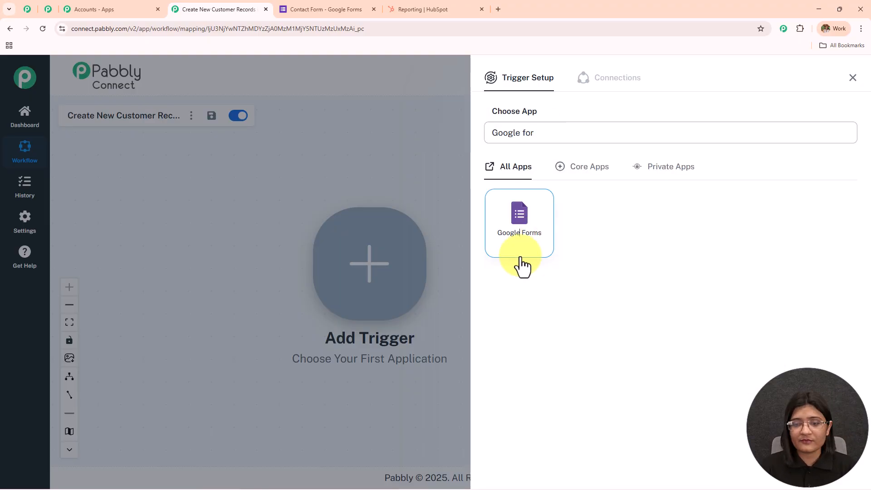
pyautogui.click(521, 263)
pyautogui.click(519, 184)
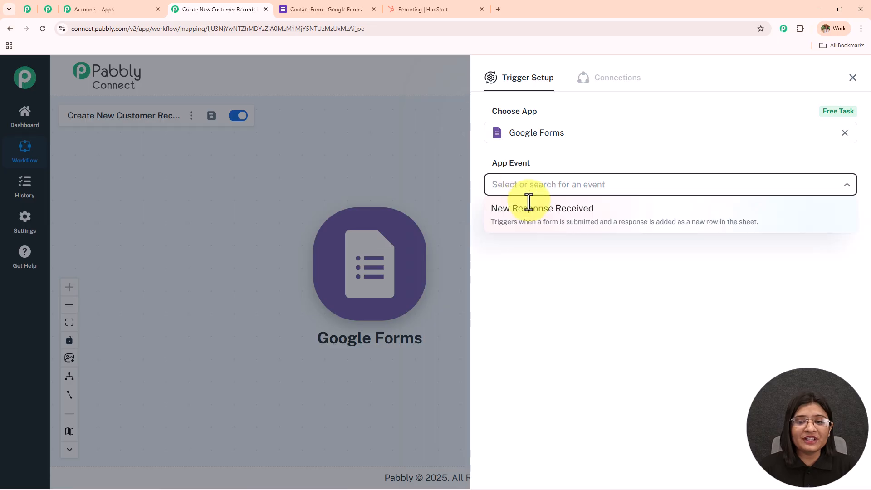
pyautogui.click(535, 225)
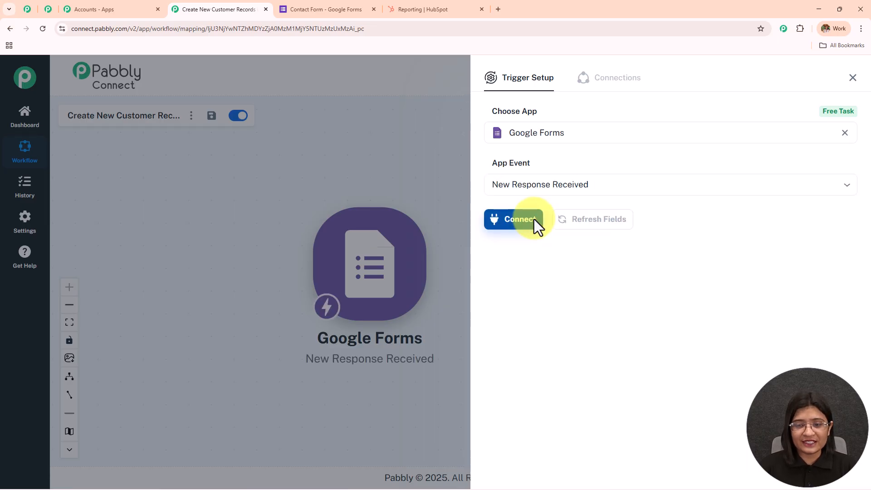
pyautogui.click(534, 219)
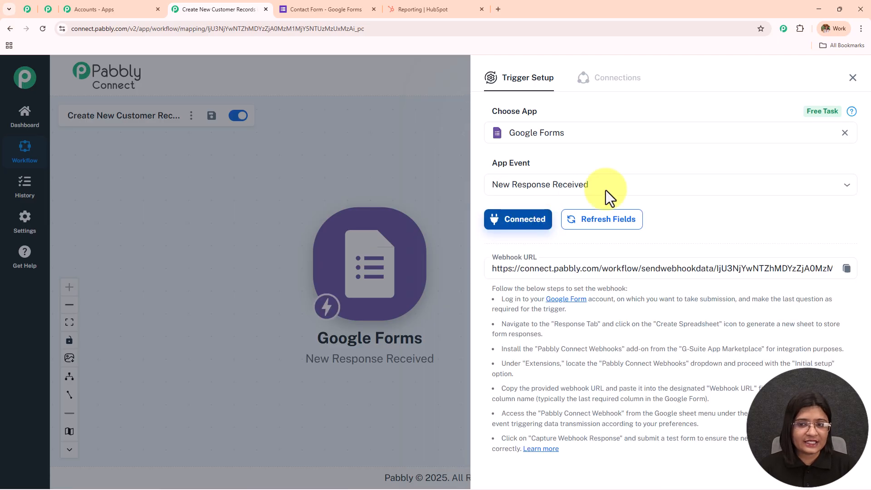
# Step: Review the webhook URL and setup instructions, then go to the Contact Form in Google Forms
pyautogui.scroll(-2, 638, 175)
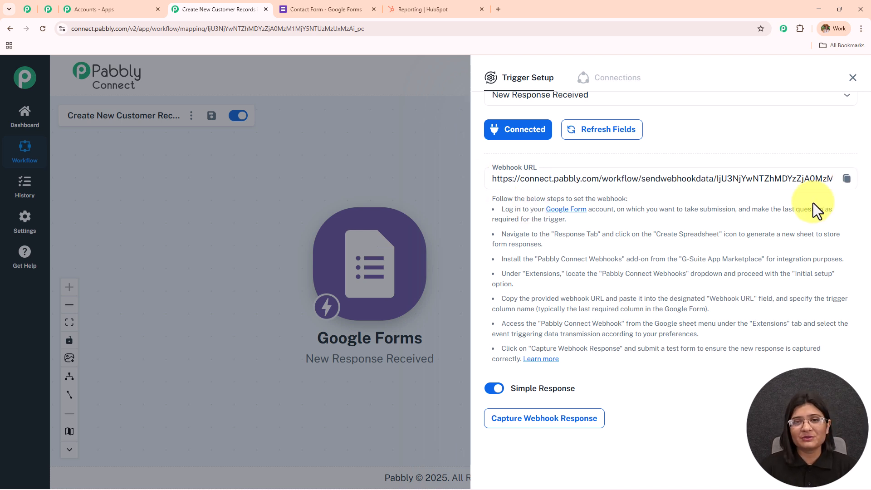
pyautogui.moveTo(489, 182); pyautogui.dragTo(642, 410)
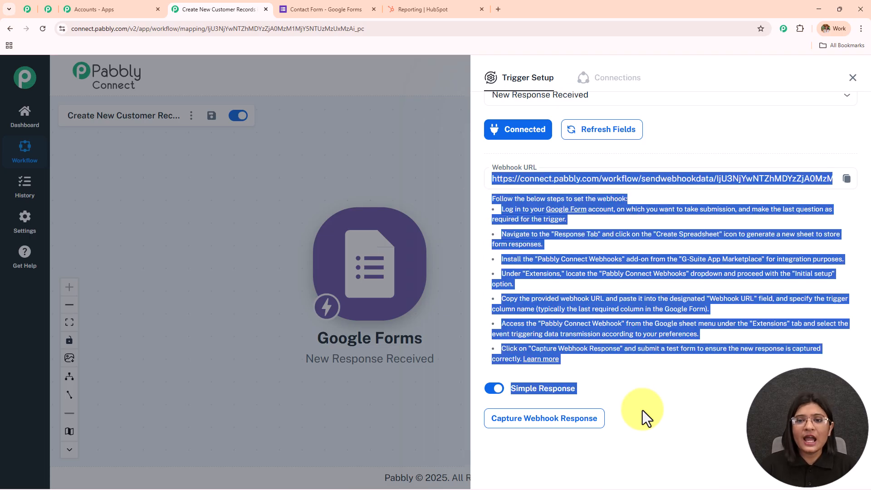
pyautogui.click(330, 9)
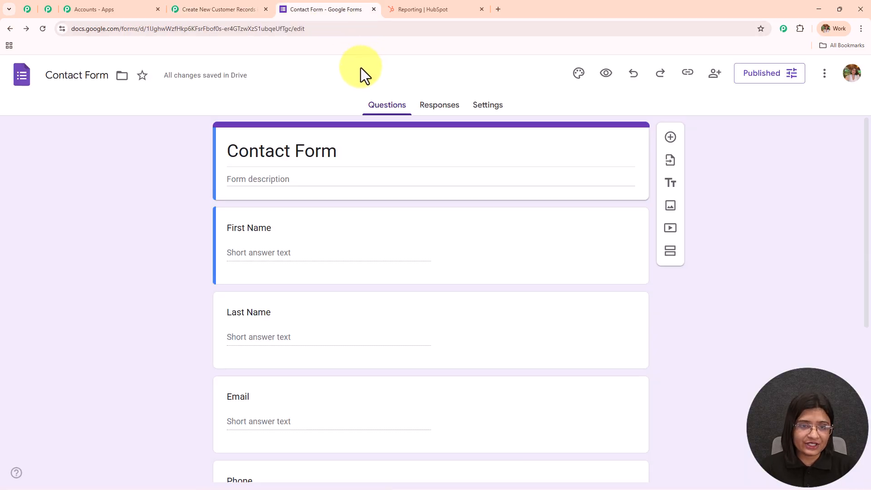
# Step: Review the Contact Form questions, confirm State is required, and view the Responses tab
pyautogui.moveTo(351, 154); pyautogui.dragTo(137, 151)
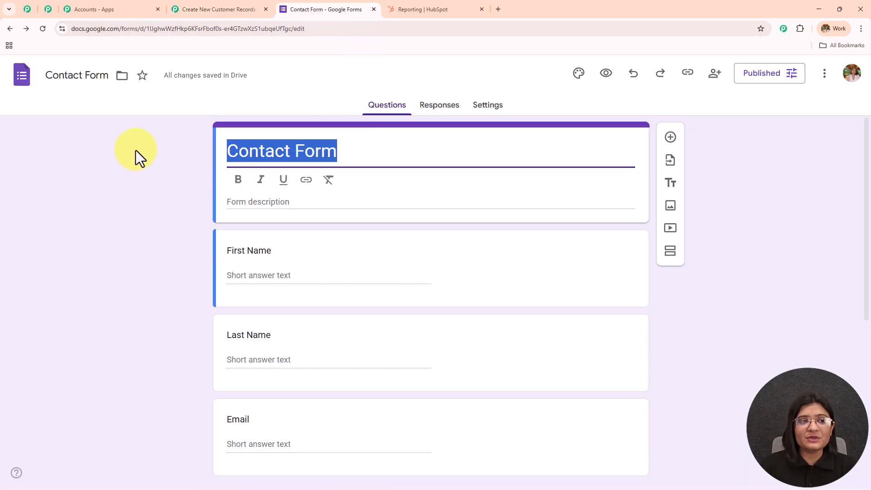
pyautogui.scroll(-3, 135, 150)
pyautogui.scroll(1, 135, 150)
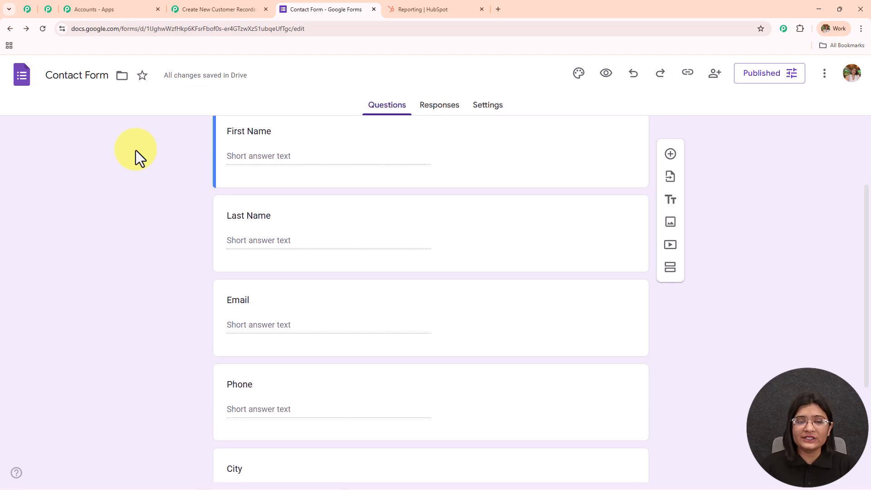
pyautogui.scroll(-2, 195, 168)
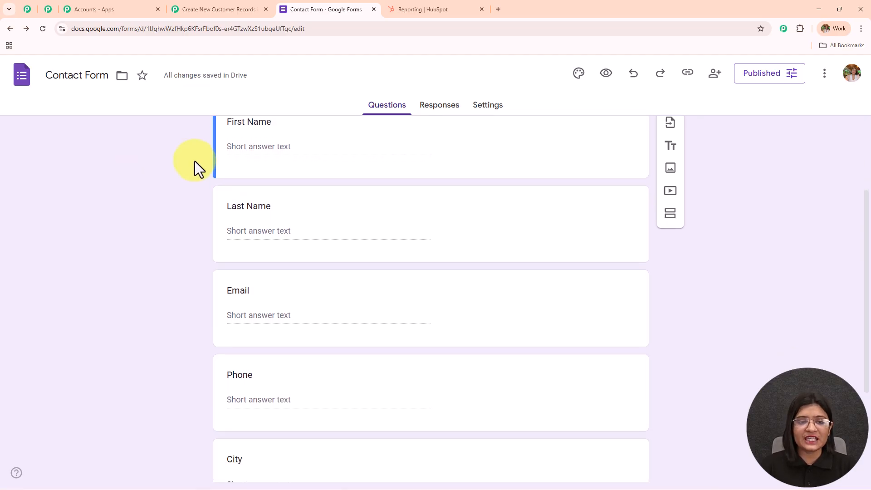
pyautogui.scroll(-2, 357, 246)
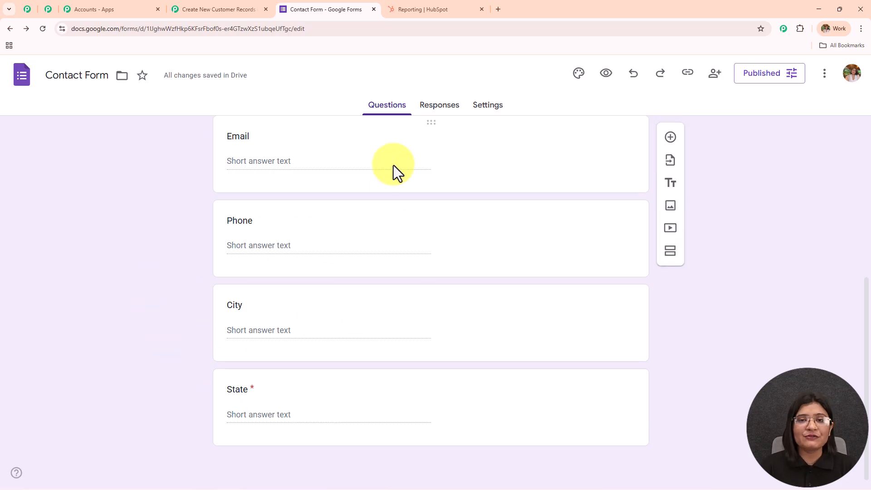
pyautogui.click(521, 376)
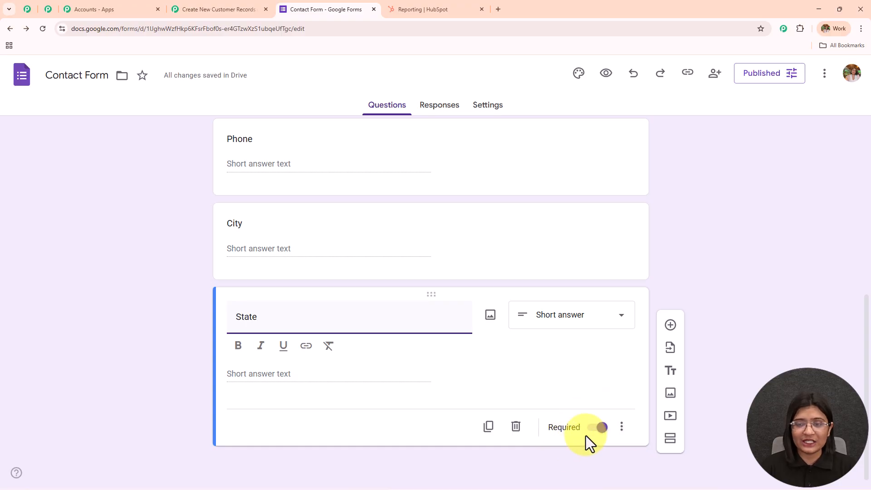
pyautogui.scroll(8, 475, 397)
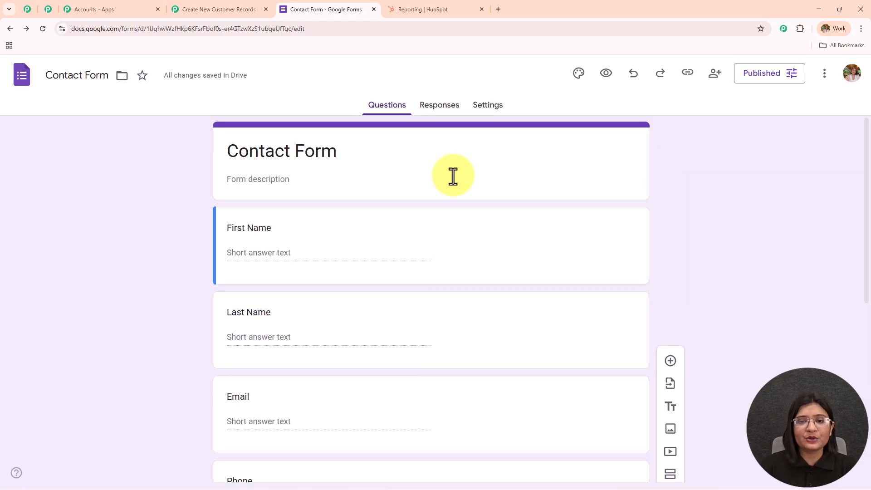
pyautogui.click(445, 117)
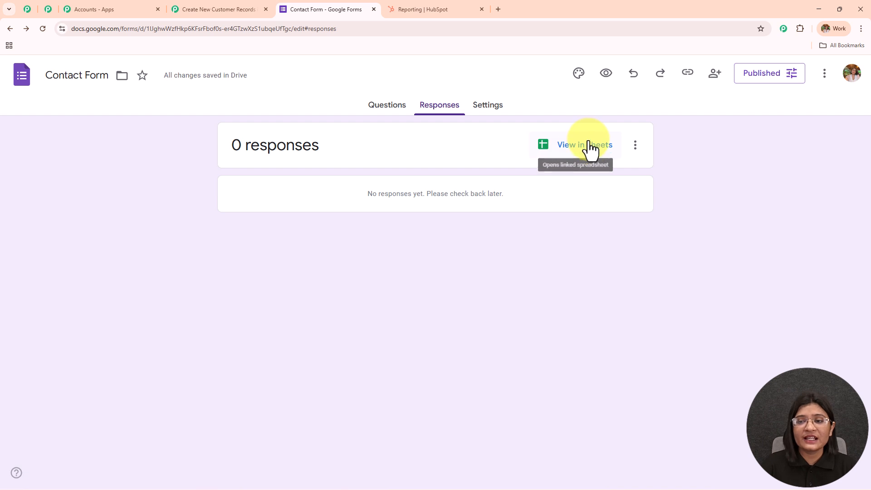
# Step: Open the linked Form Responses 1 sheet, confirm it's empty, and return to the Contact Form editor
pyautogui.click(589, 145)
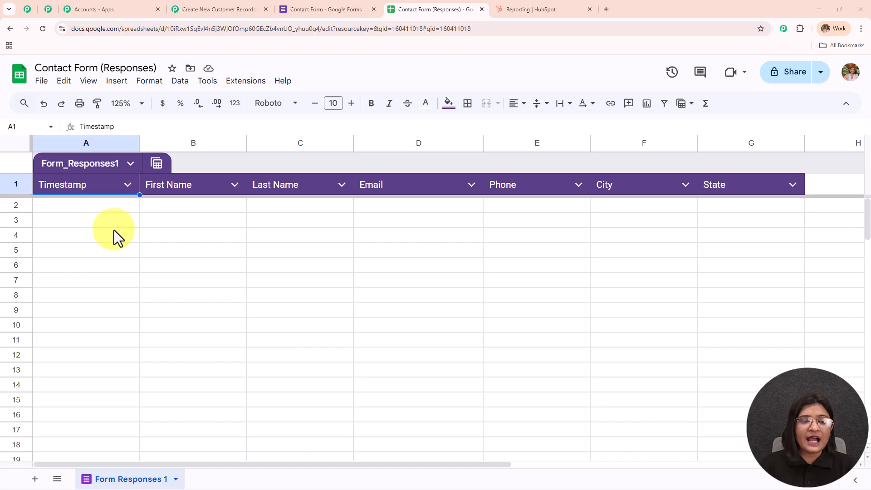
pyautogui.click(339, 2)
pyautogui.click(381, 113)
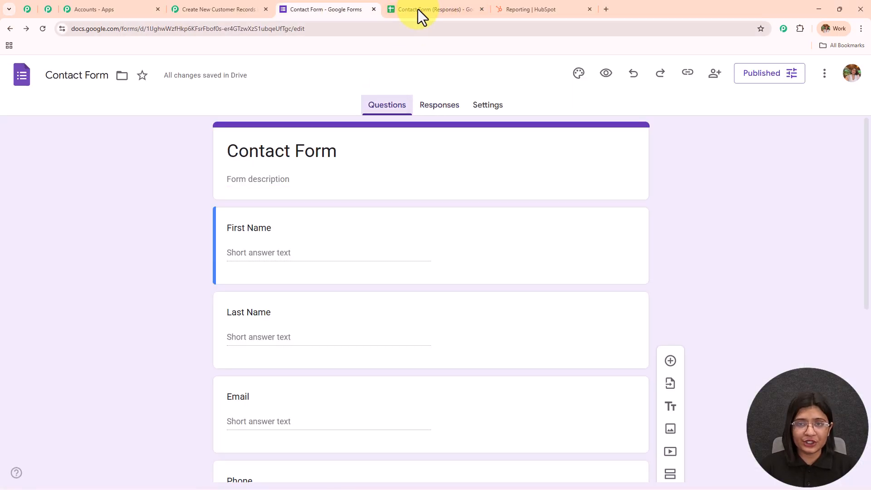
pyautogui.click(415, 14)
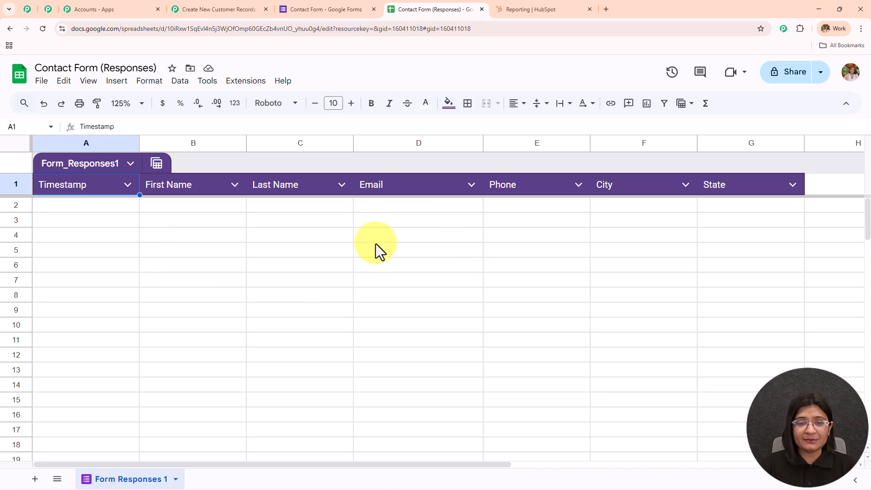
pyautogui.click(317, 9)
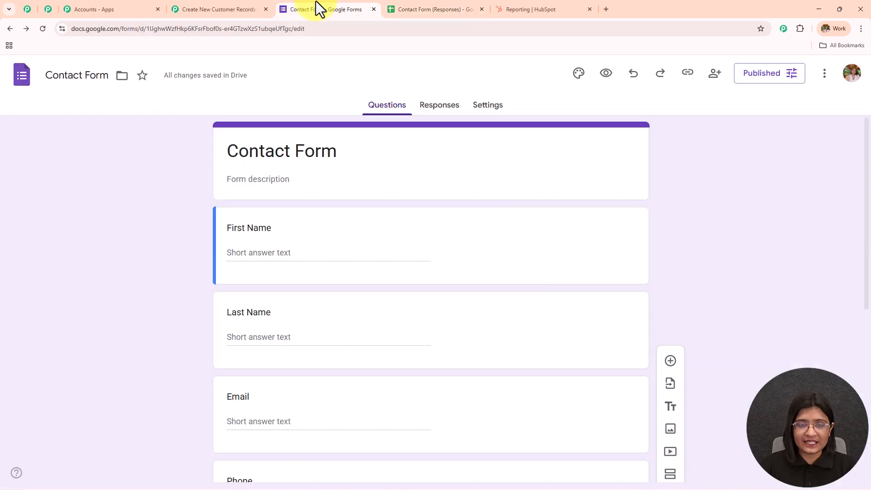
pyautogui.scroll(7, 353, 259)
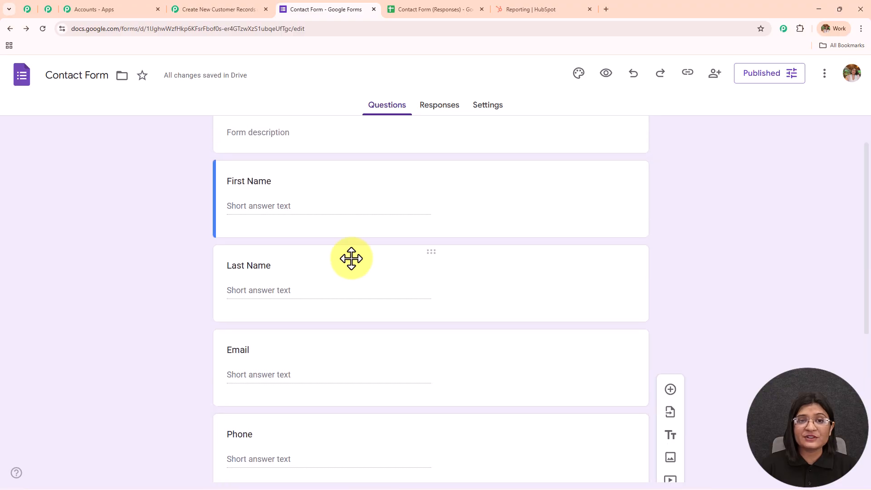
pyautogui.click(409, 8)
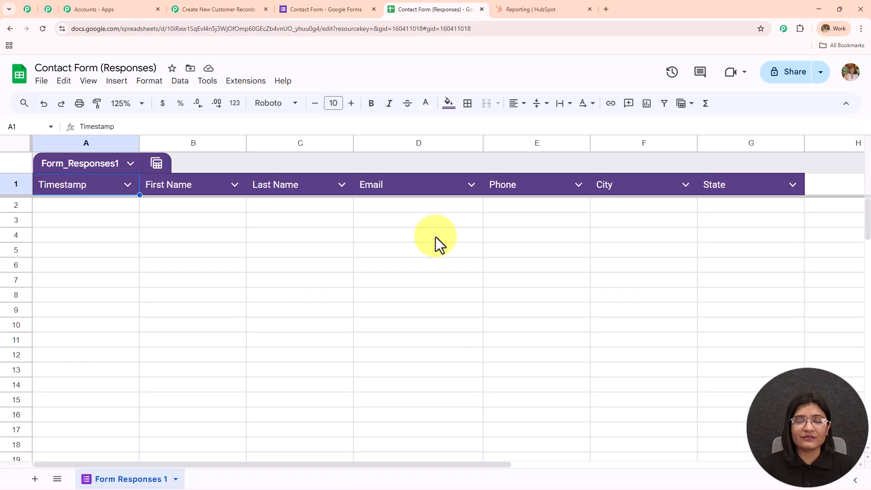
pyautogui.click(313, 8)
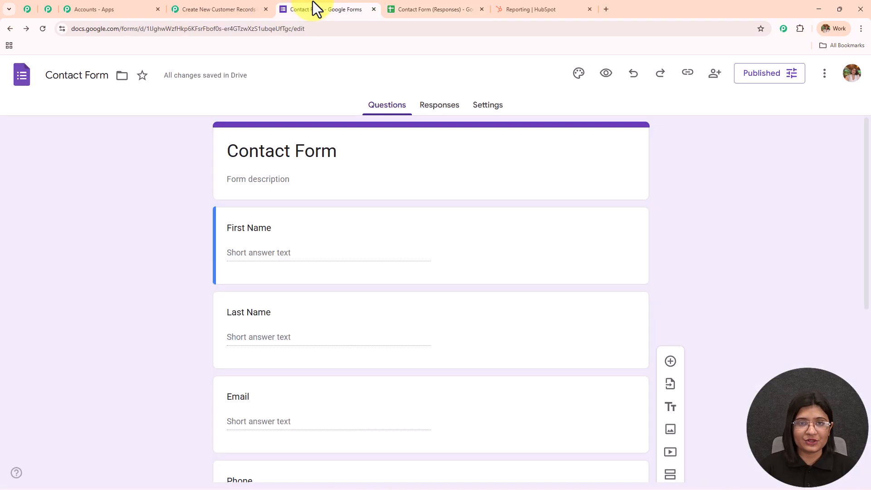
pyautogui.click(478, 8)
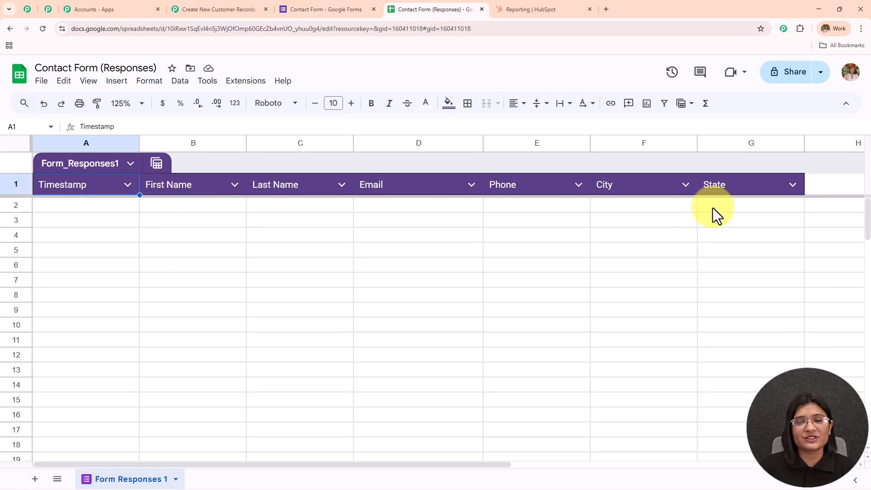
pyautogui.click(350, 8)
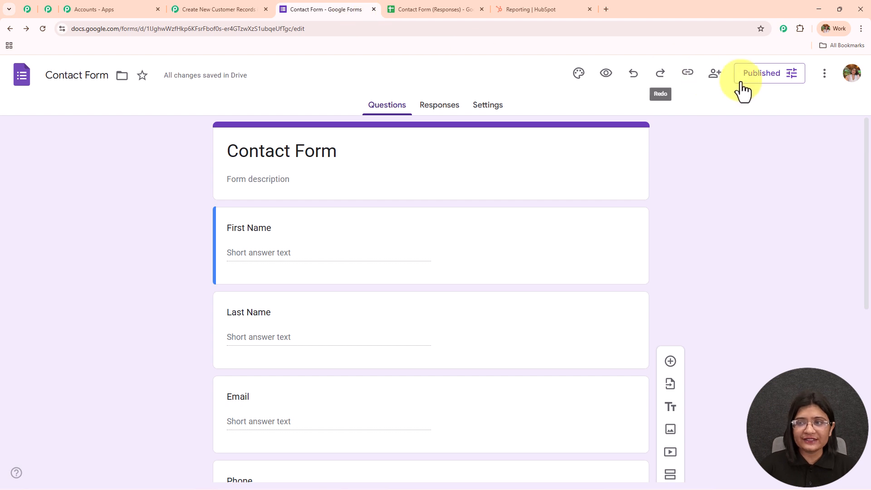
# Step: Copy the form's responder link and load the live Contact Form in a new tab
pyautogui.click(686, 78)
pyautogui.click(833, 144)
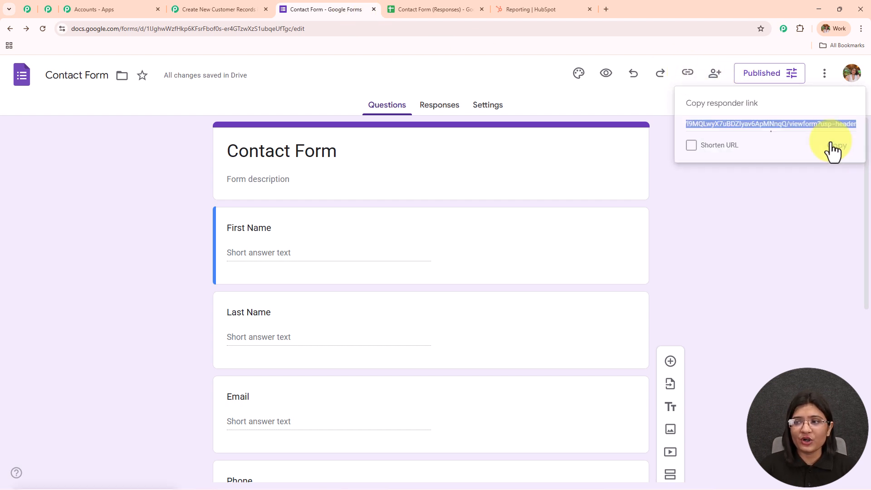
pyautogui.click(607, 9)
pyautogui.hotkey('ctrl', 'v')
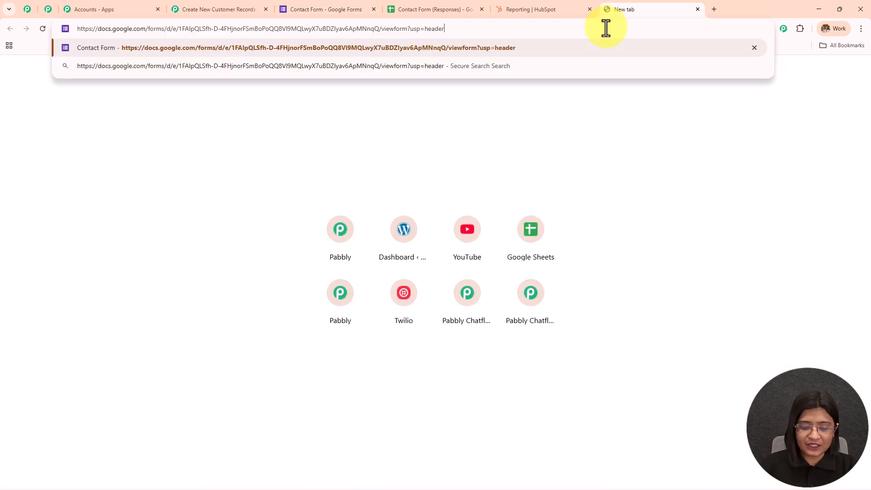
pyautogui.press('Return')
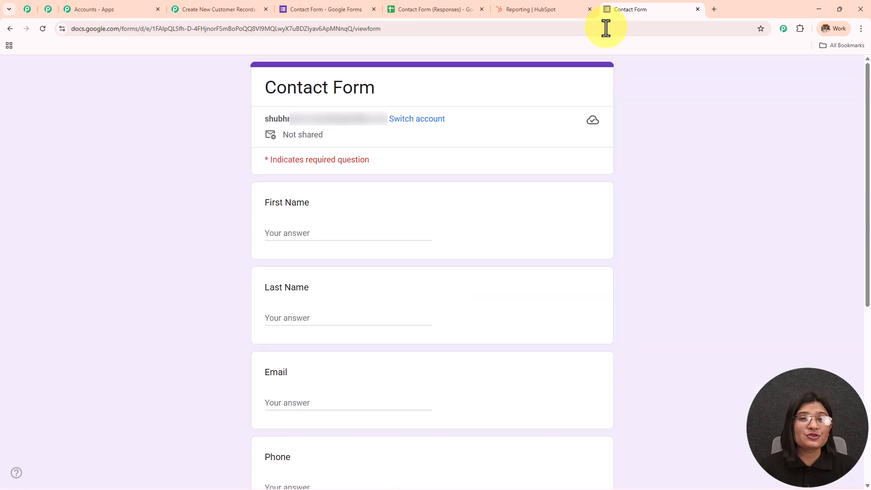
# Step: Fill in the test contact's first name, last name and e-mail address
pyautogui.scroll(-2, 305, 142)
pyautogui.click(305, 142)
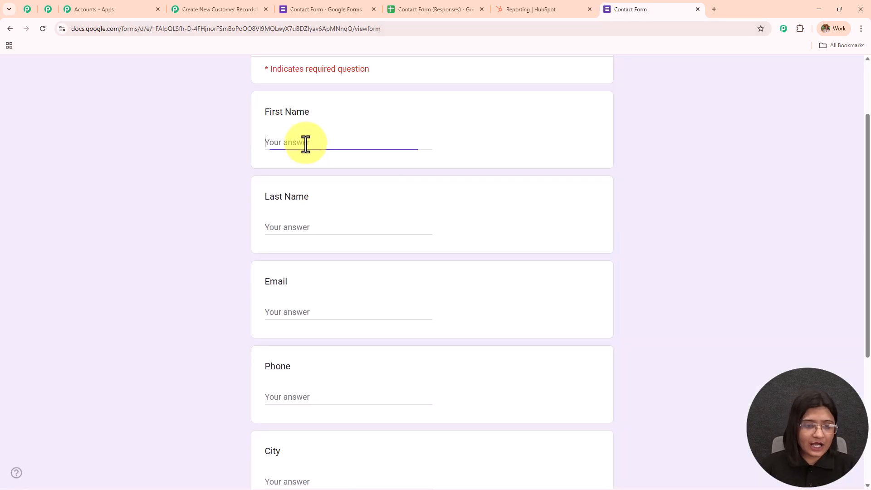
pyautogui.write('Latest')
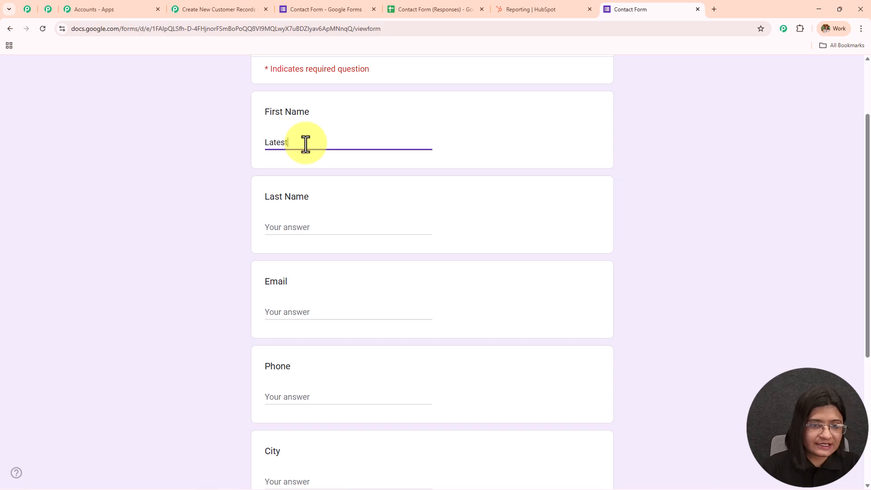
pyautogui.click(302, 234)
pyautogui.write('User')
pyautogui.click(306, 307)
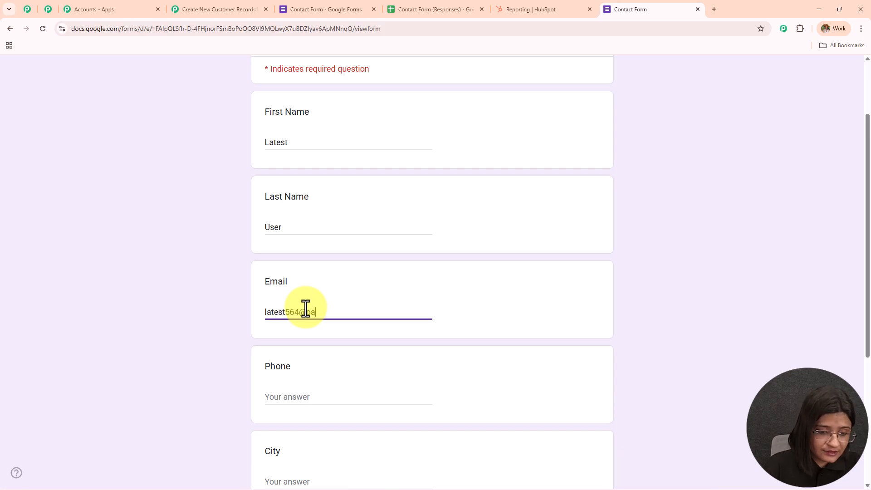
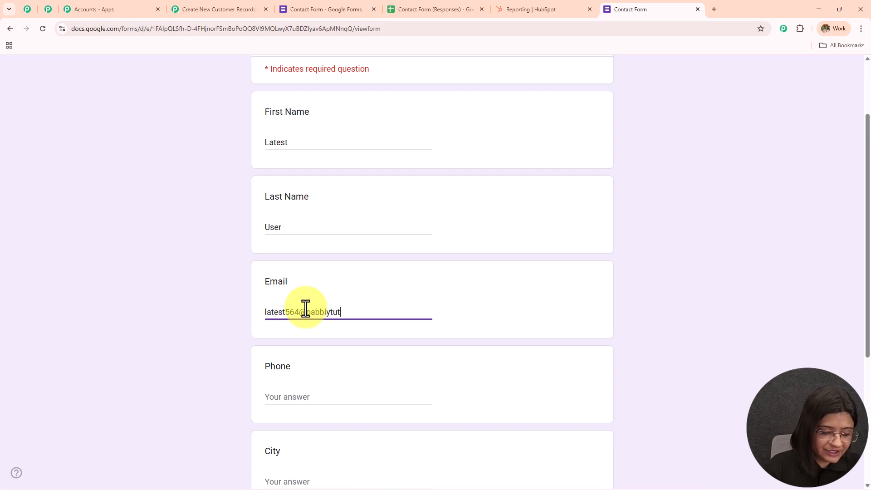
# Step: Enter a phone number, city Bhopal and state M.P, then submit the response
pyautogui.scroll(-5, 300, 241)
pyautogui.click(306, 179)
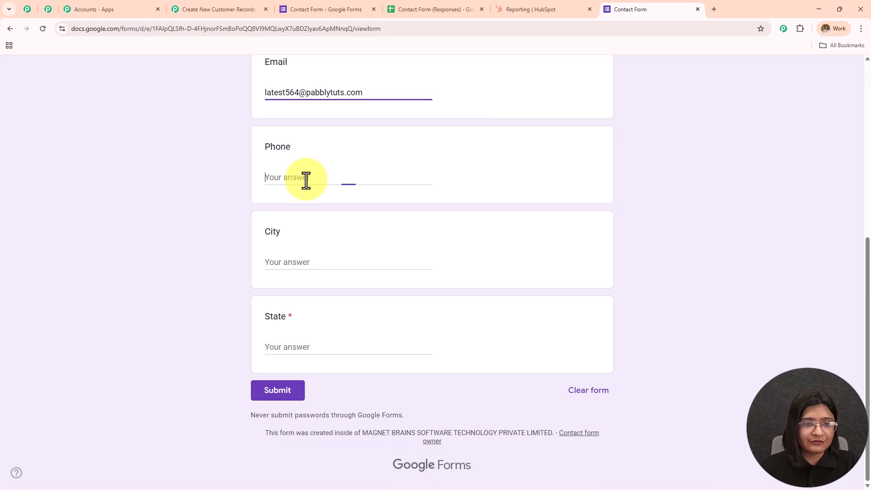
pyautogui.click(296, 266)
pyautogui.write('Bhoapl')
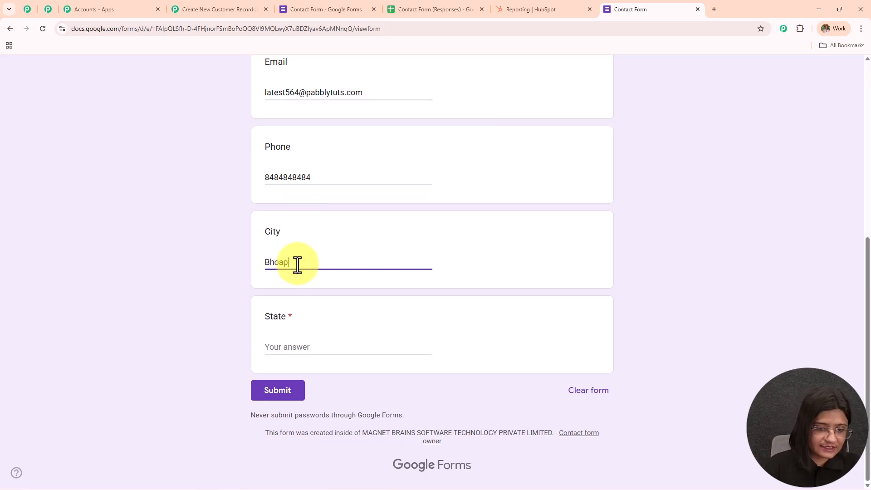
pyautogui.press('BackSpace')
pyautogui.press('BackSpace')
pyautogui.press('BackSpace')
pyautogui.write('pal')
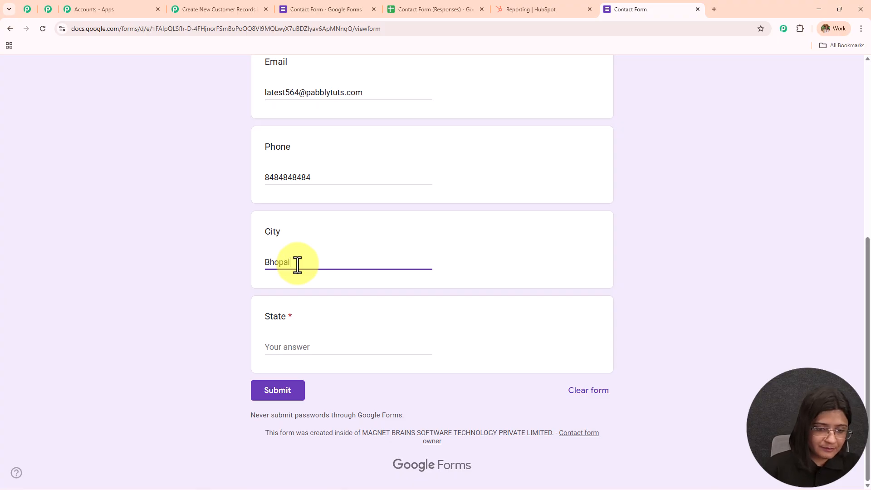
pyautogui.click(316, 349)
pyautogui.write('M.P')
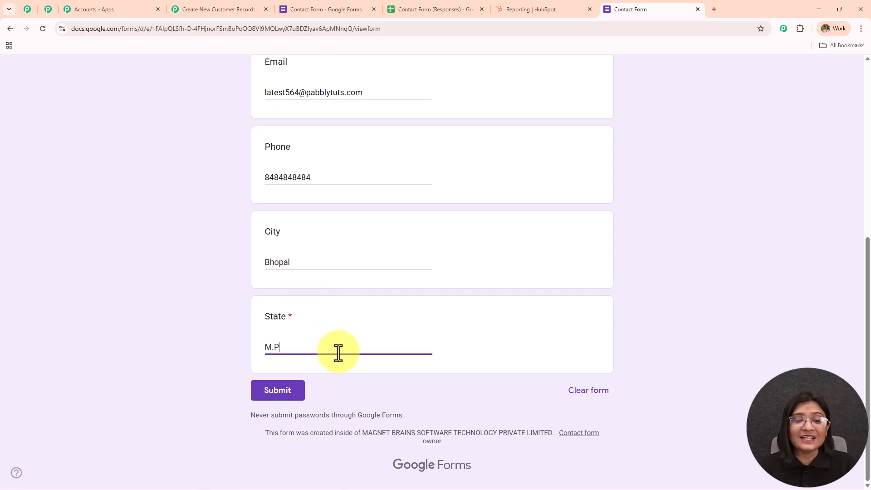
pyautogui.click(268, 398)
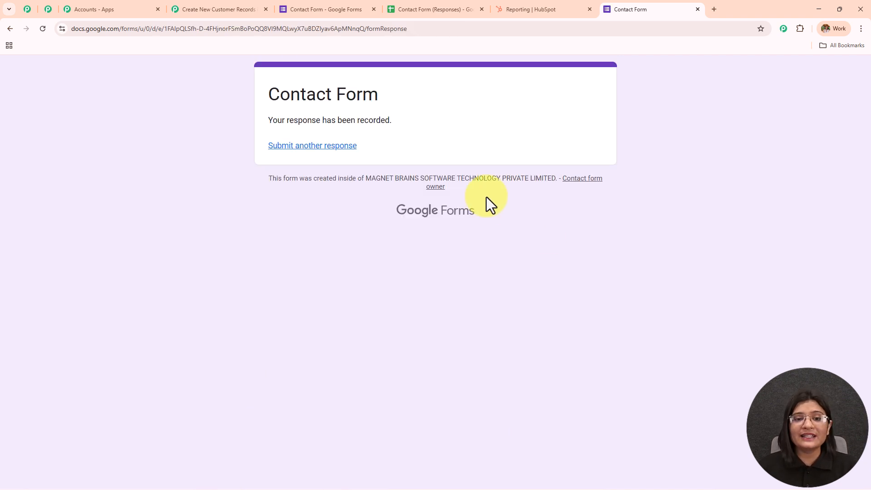
# Step: Check the new row 2 in Contact Form (Responses) and glance at Pabbly's trigger setup
pyautogui.click(467, 9)
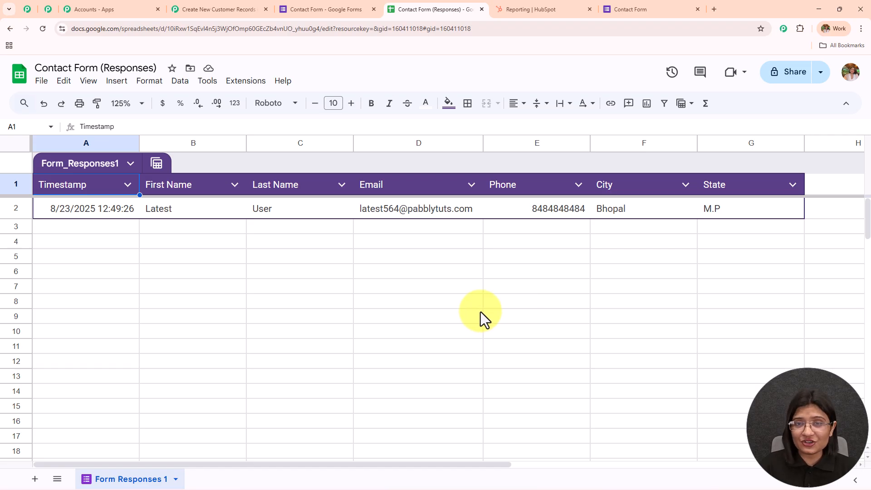
pyautogui.click(341, 11)
pyautogui.click(422, 9)
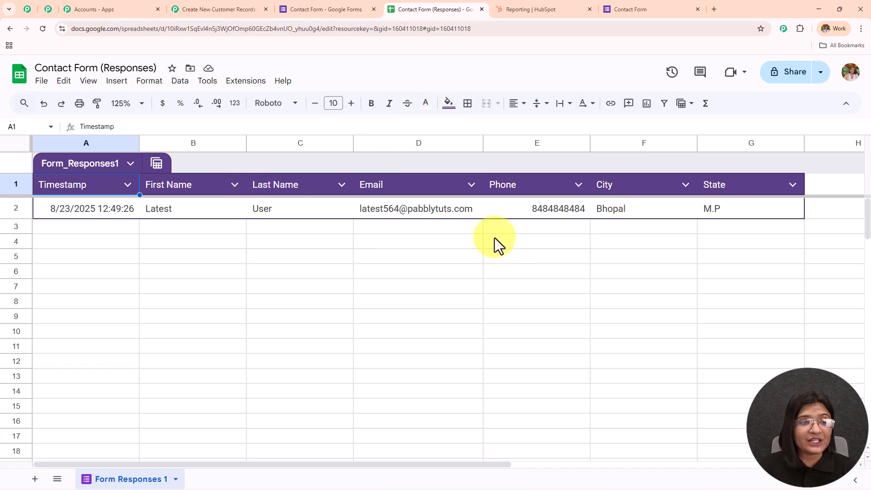
pyautogui.click(248, 8)
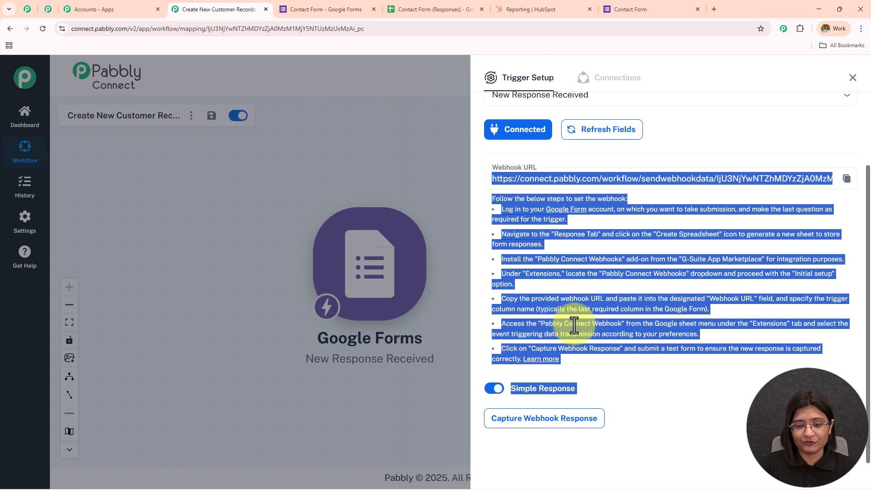
pyautogui.click(682, 140)
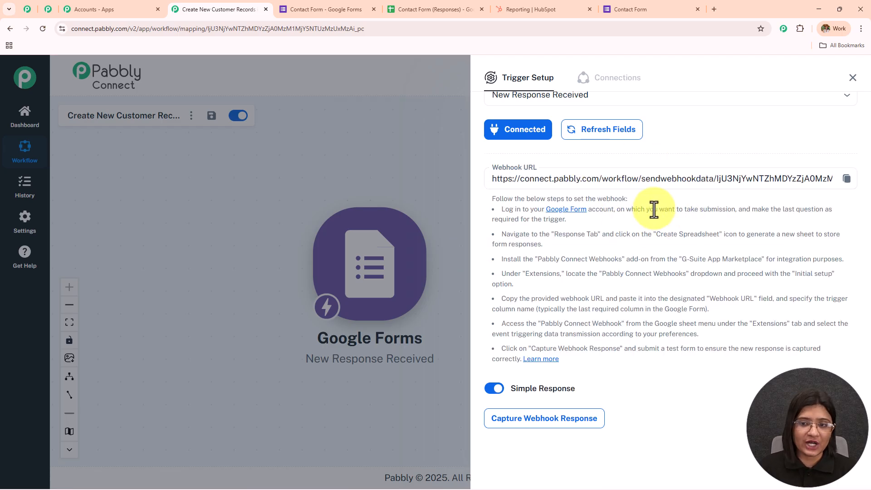
pyautogui.click(446, 10)
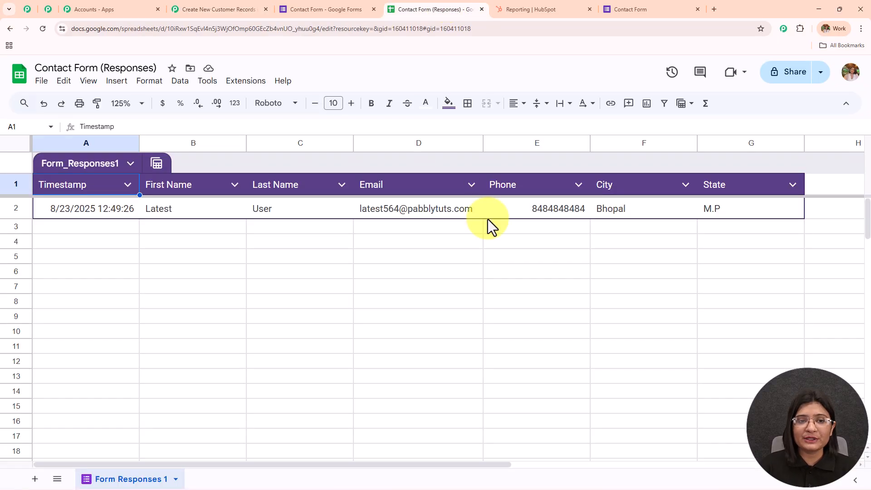
# Step: Search the add-on marketplace for Pabbly Connect Webhooks and confirm it is already installed
pyautogui.click(245, 81)
pyautogui.moveTo(254, 104)
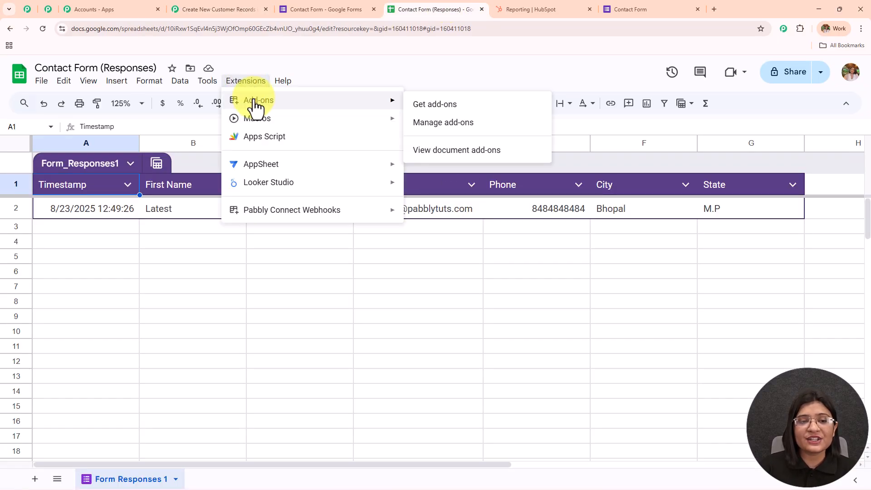
pyautogui.click(451, 105)
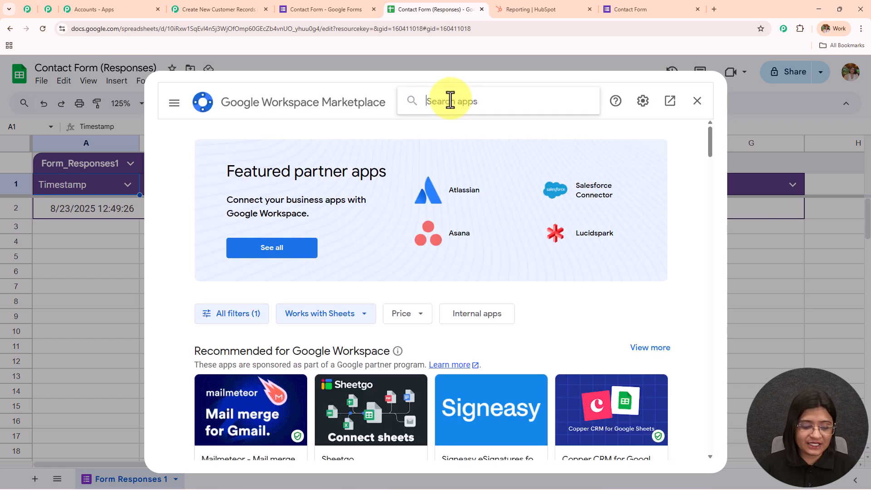
pyautogui.click(450, 100)
pyautogui.write('Pabb')
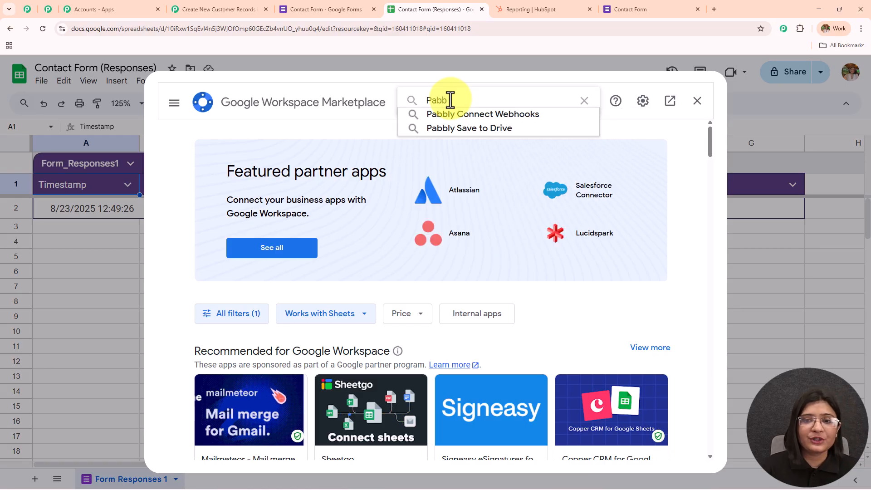
pyautogui.click(457, 114)
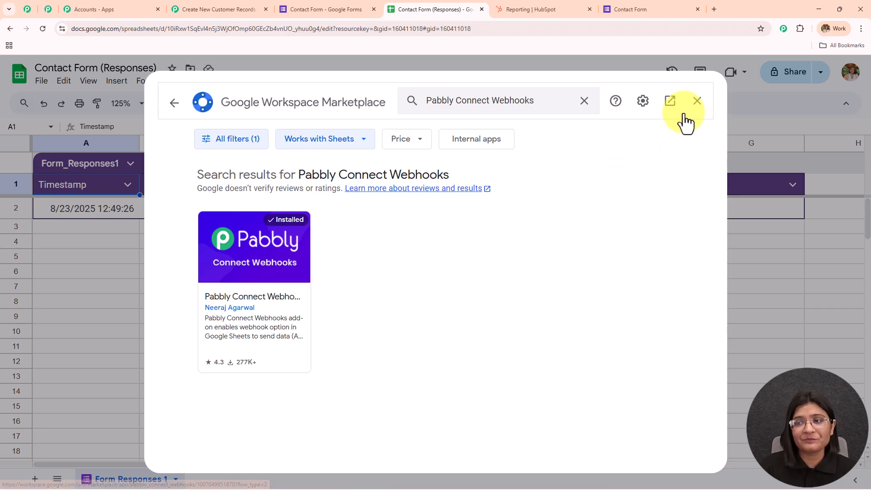
pyautogui.click(697, 101)
# Step: Open the add-on's Initial Setup and paste in the Pabbly workflow's webhook URL
pyautogui.click(248, 82)
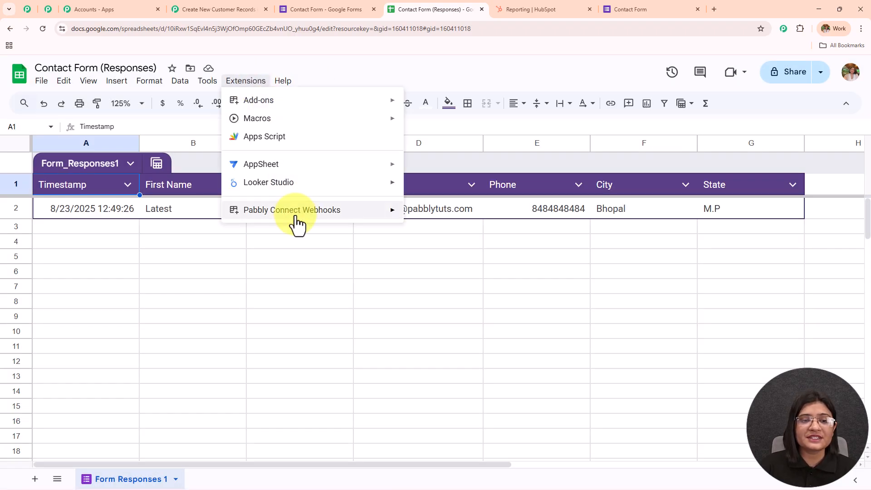
pyautogui.moveTo(298, 212)
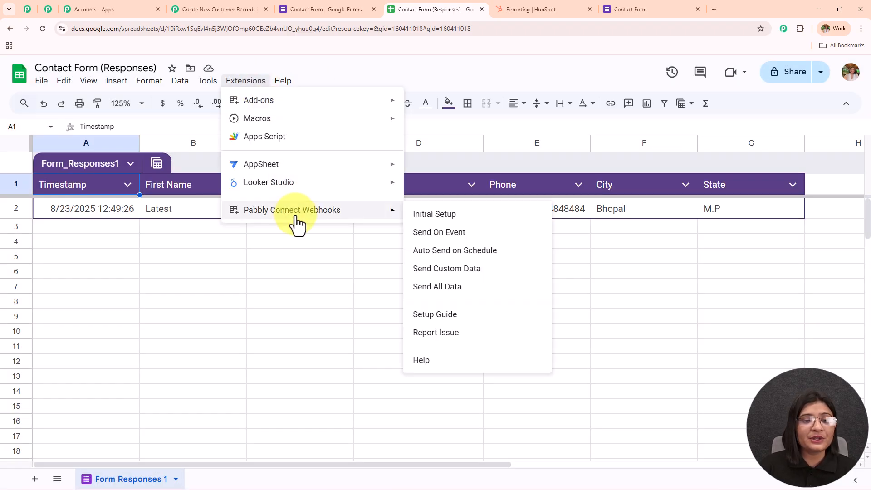
pyautogui.click(474, 219)
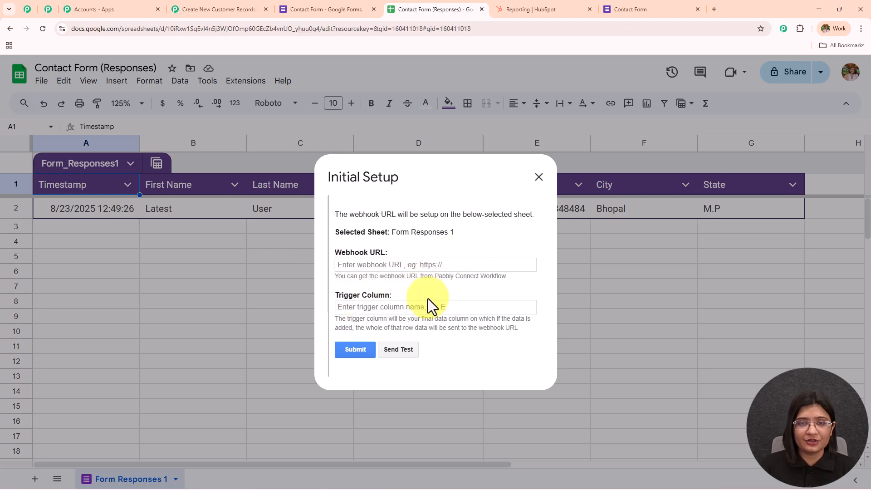
pyautogui.click(219, 9)
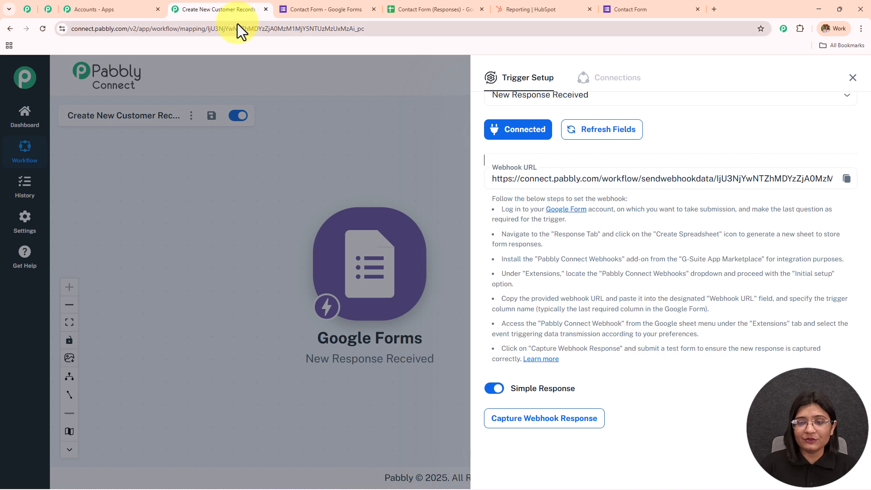
pyautogui.click(846, 178)
pyautogui.click(438, 8)
pyautogui.click(385, 264)
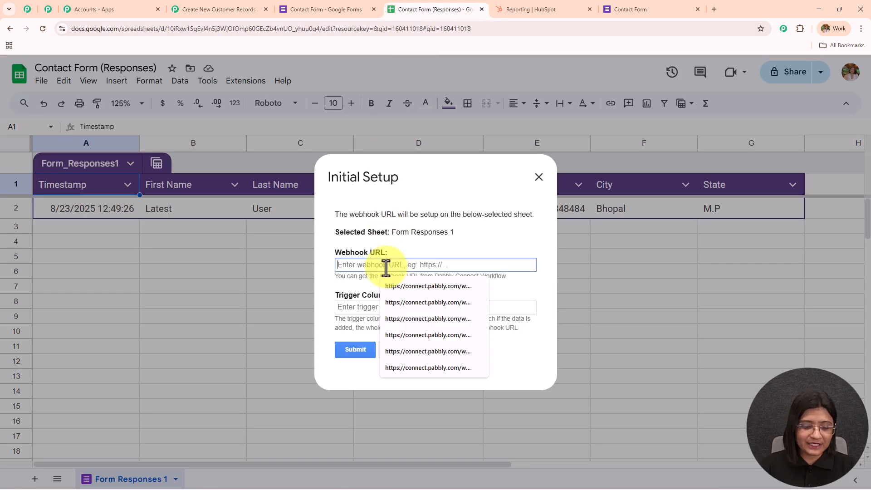
pyautogui.hotkey('ctrl', 'v')
# Step: Set Trigger Column to G, send a test, then submit and close the setup
pyautogui.moveTo(336, 292); pyautogui.dragTo(410, 294)
pyautogui.moveTo(335, 318); pyautogui.dragTo(535, 336)
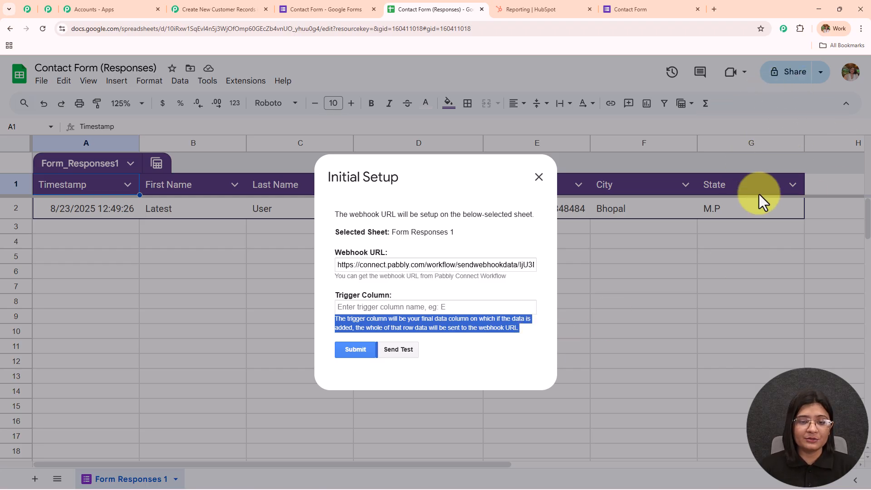
pyautogui.click(378, 308)
pyautogui.write('G')
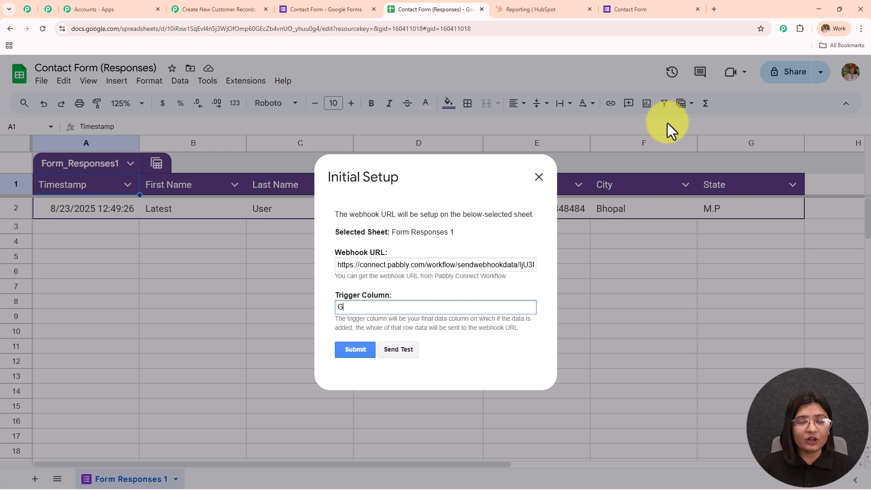
pyautogui.moveTo(337, 295); pyautogui.dragTo(408, 318)
pyautogui.click(395, 352)
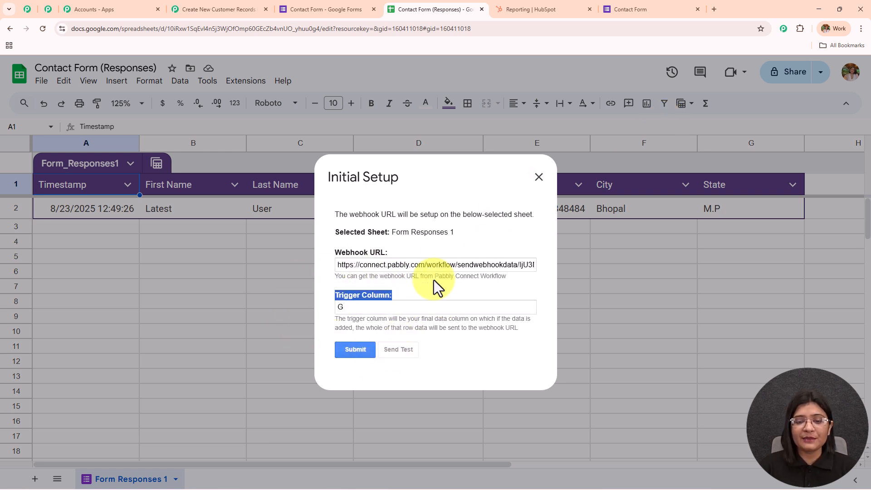
pyautogui.scroll(-1, 445, 249)
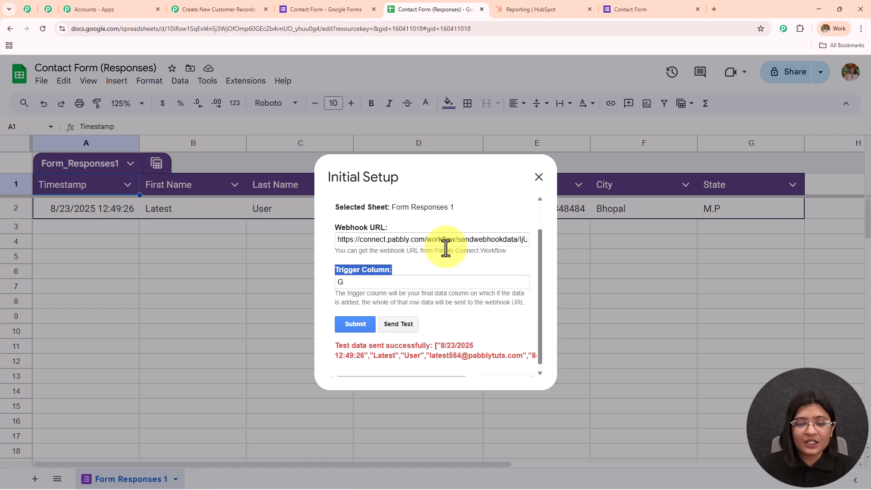
pyautogui.moveTo(325, 342); pyautogui.dragTo(415, 335)
pyautogui.click(447, 316)
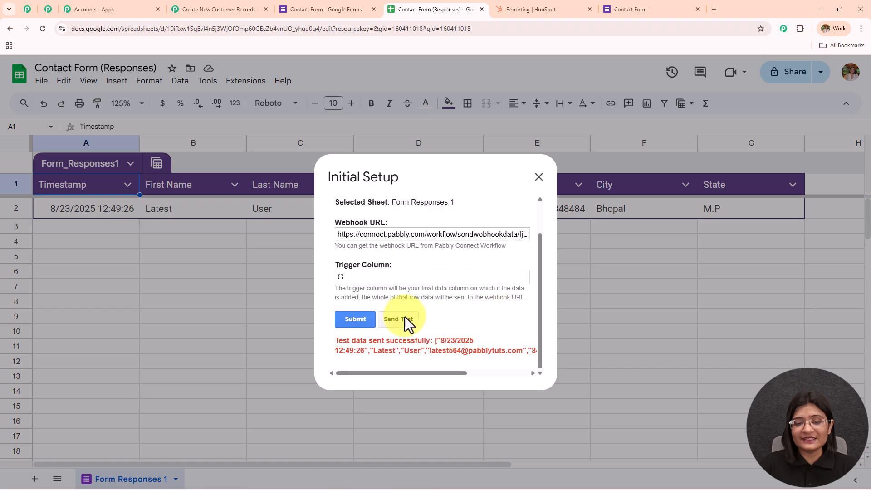
pyautogui.click(355, 317)
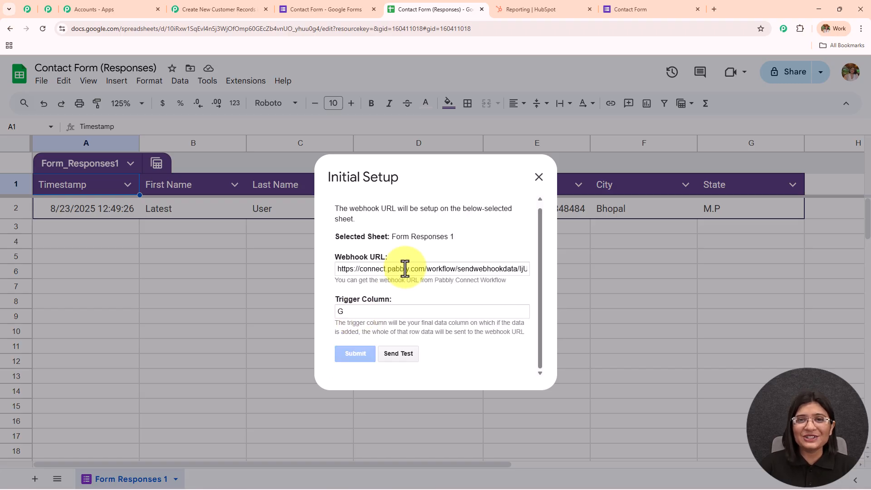
pyautogui.moveTo(330, 362); pyautogui.dragTo(452, 369)
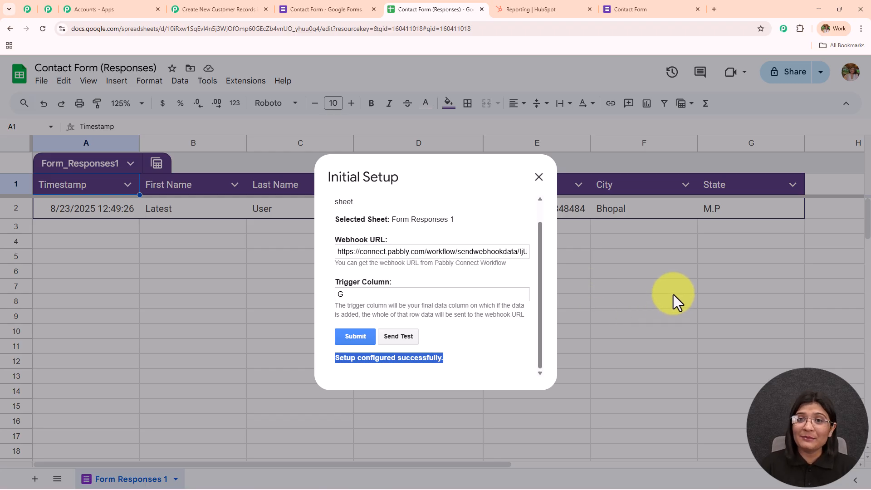
pyautogui.click(538, 178)
pyautogui.click(252, 83)
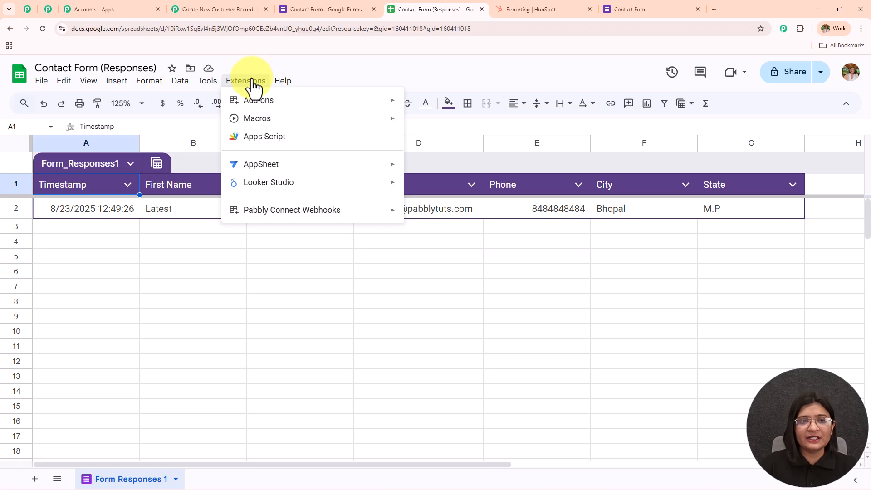
# Step: Enable Send On Event for Pabbly Connect Webhooks and verify it is checked
pyautogui.moveTo(271, 214)
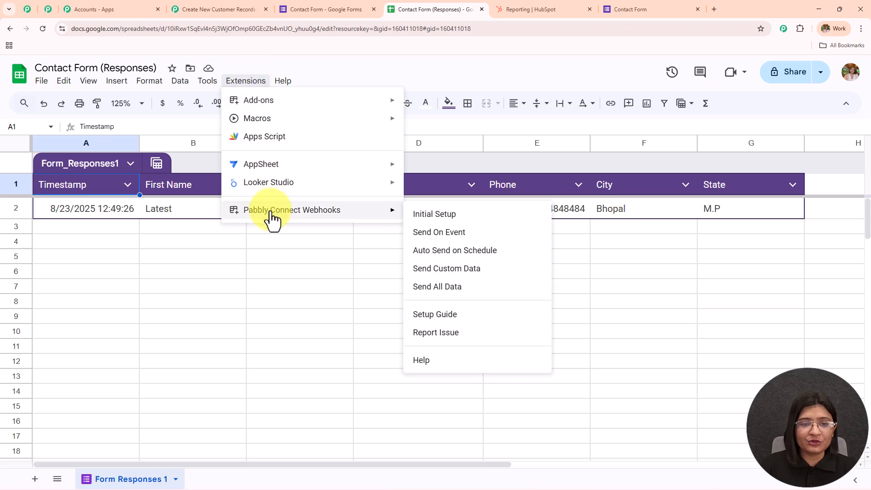
pyautogui.click(462, 238)
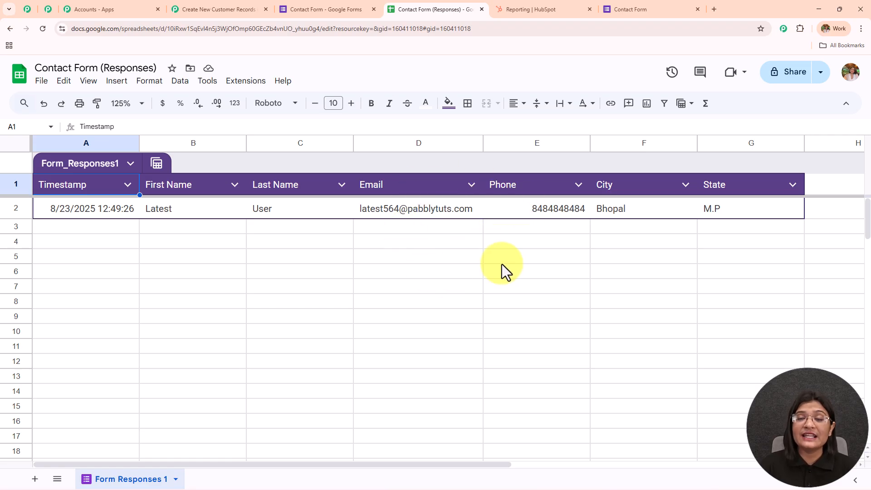
pyautogui.click(245, 81)
pyautogui.moveTo(297, 215)
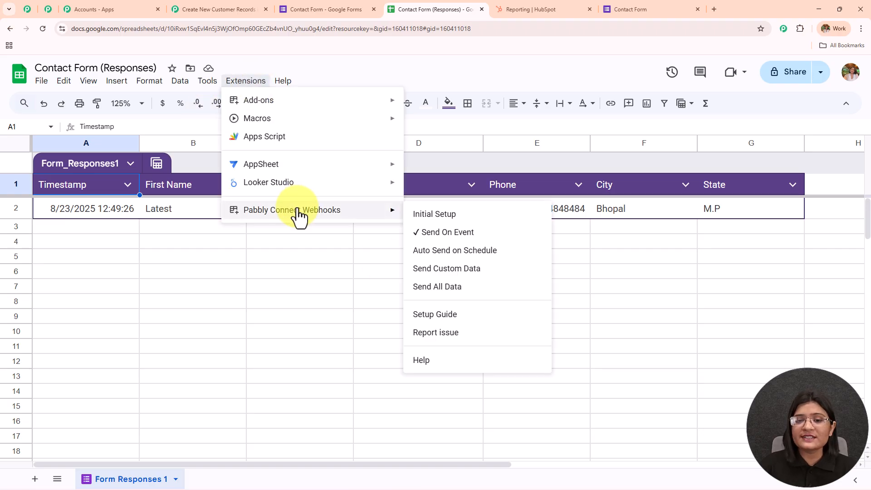
pyautogui.click(579, 274)
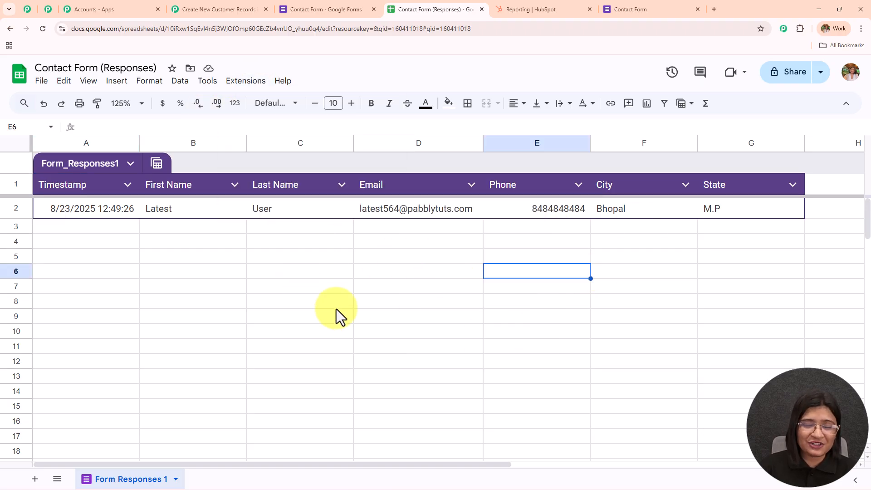
# Step: In Pabbly's trigger, review the captured TriggerColumn and spreadsheet name values
pyautogui.click(225, 9)
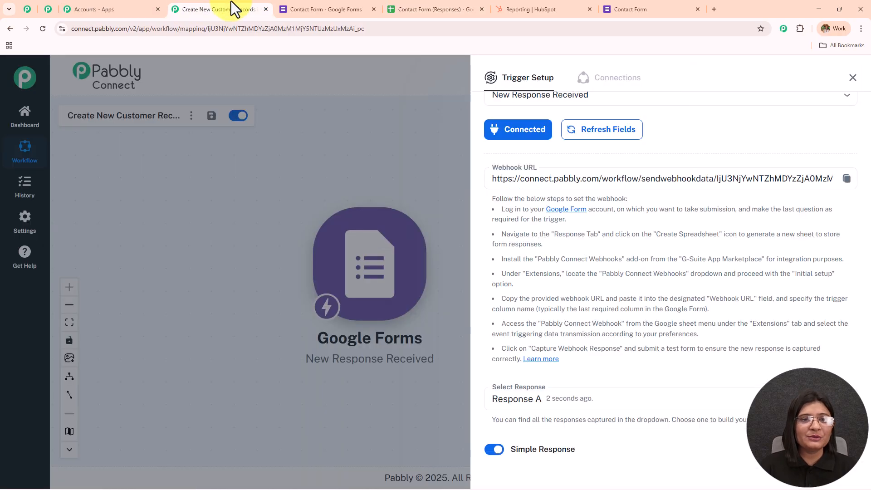
pyautogui.scroll(-5, 617, 209)
pyautogui.scroll(-4, 603, 186)
pyautogui.scroll(3, 604, 182)
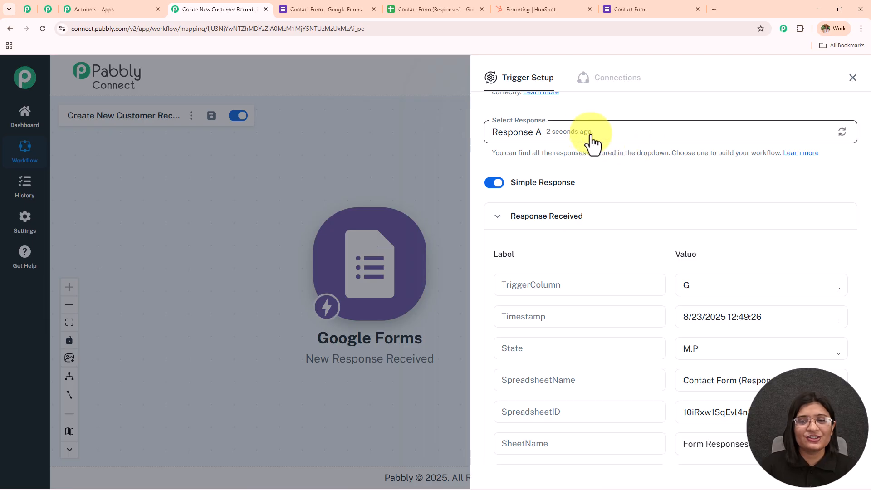
pyautogui.scroll(-3, 650, 185)
pyautogui.doubleClick(717, 148)
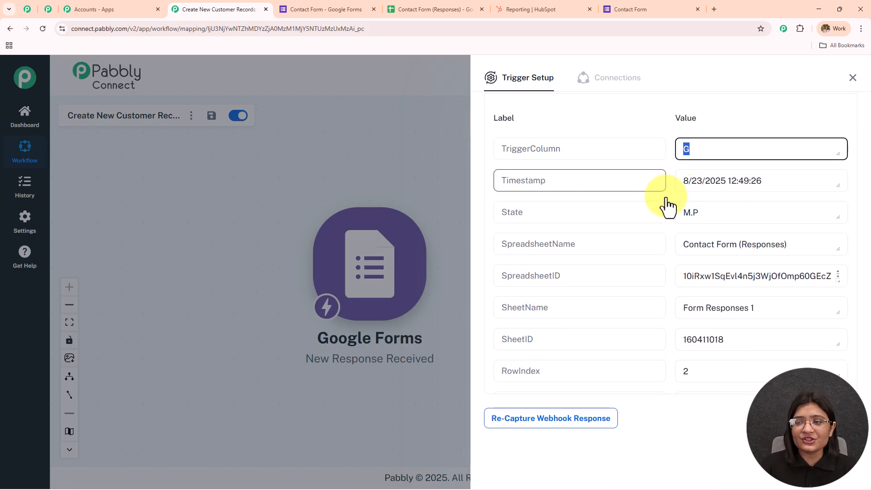
pyautogui.press('Tab')
pyautogui.press('Tab')
pyautogui.scroll(-2, 783, 151)
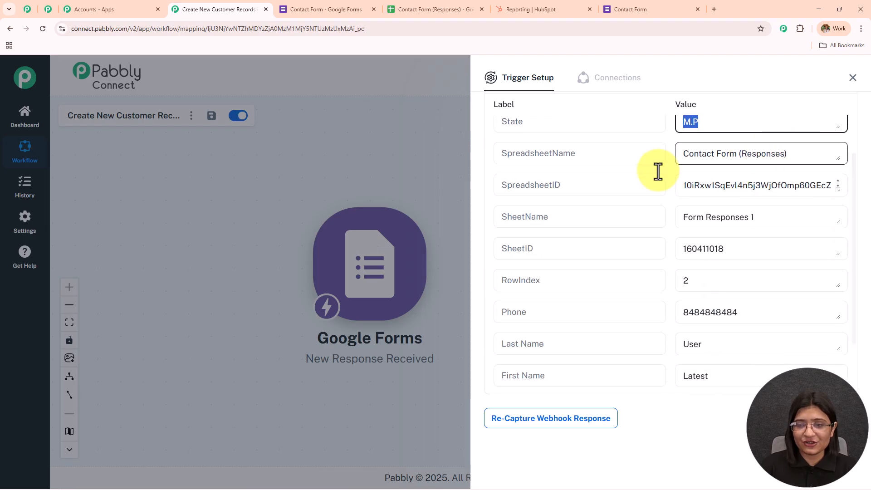
pyautogui.doubleClick(698, 154)
# Step: Review the captured phone, names, email and City Bhopal, then close the Trigger Setup panel
pyautogui.scroll(-2, 756, 221)
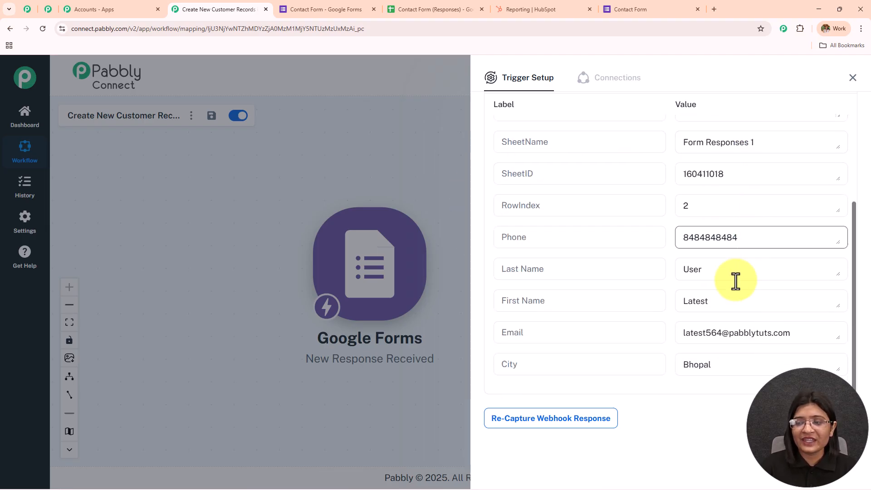
pyautogui.doubleClick(710, 237)
pyautogui.doubleClick(695, 300)
pyautogui.doubleClick(703, 268)
pyautogui.moveTo(784, 332); pyautogui.dragTo(561, 360)
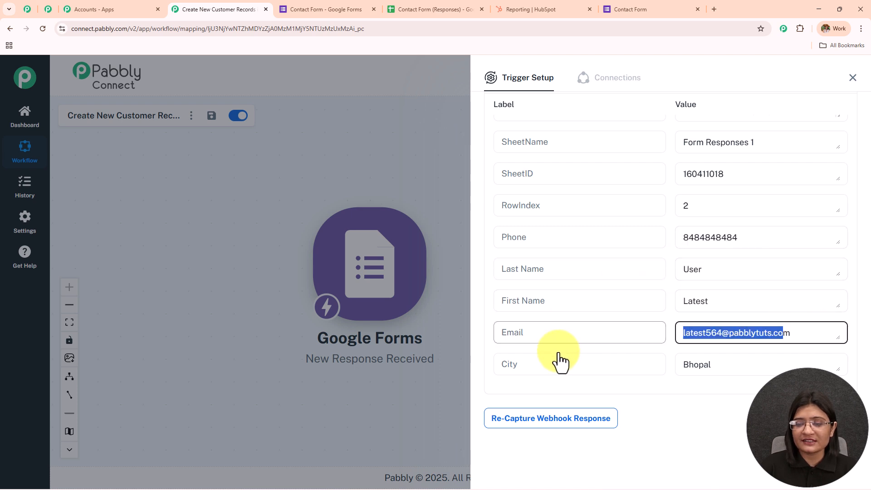
pyautogui.doubleClick(703, 365)
pyautogui.scroll(4, 648, 260)
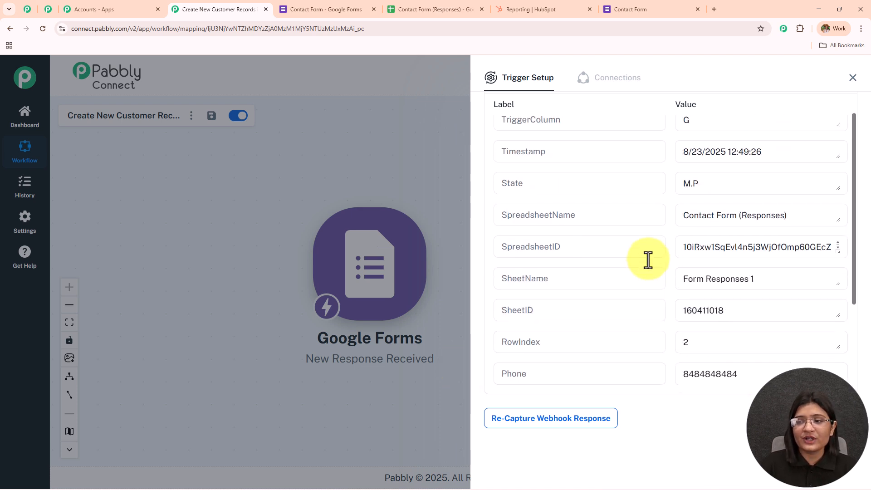
pyautogui.click(852, 78)
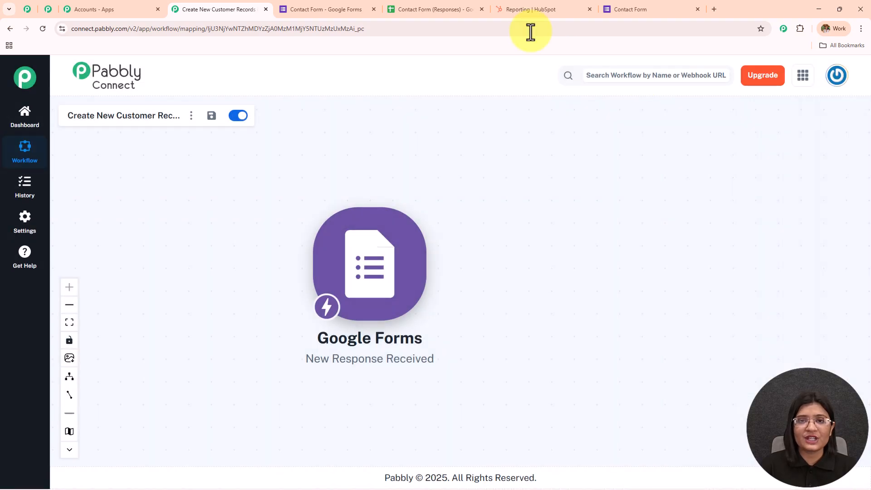
pyautogui.click(449, 9)
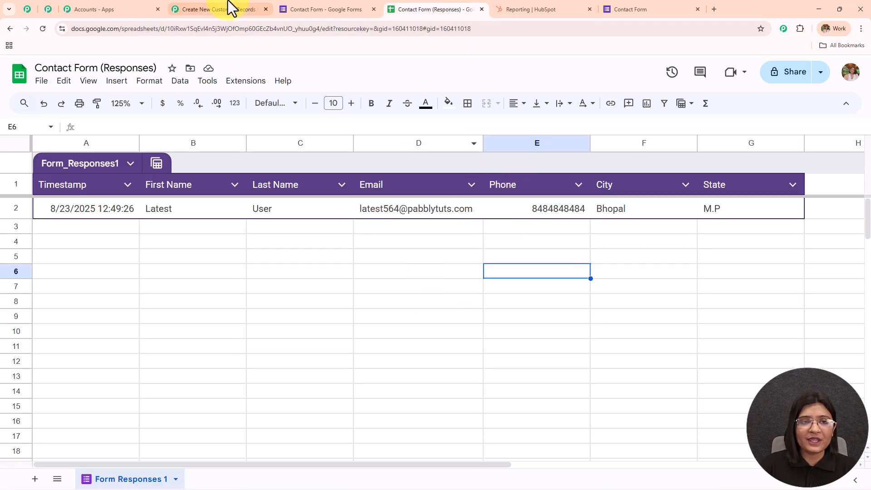
pyautogui.click(235, 7)
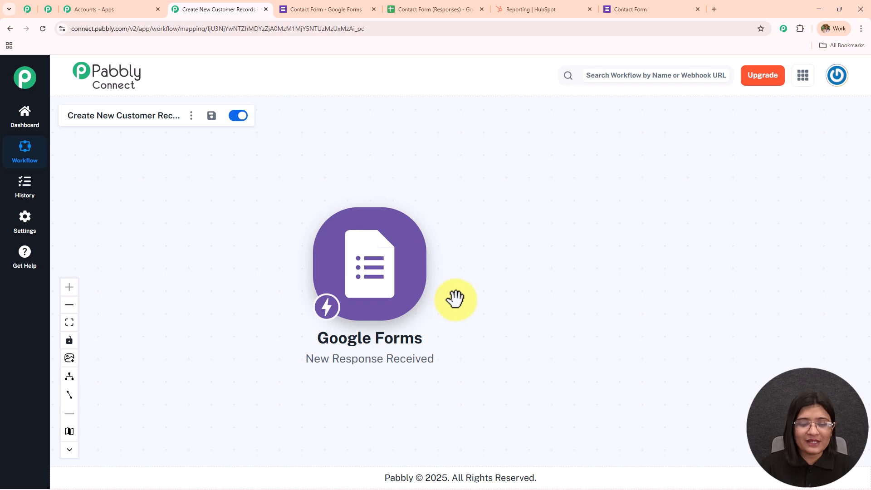
# Step: Add a HubSpot CRM action with the Create a Contact event after the trigger
pyautogui.click(440, 265)
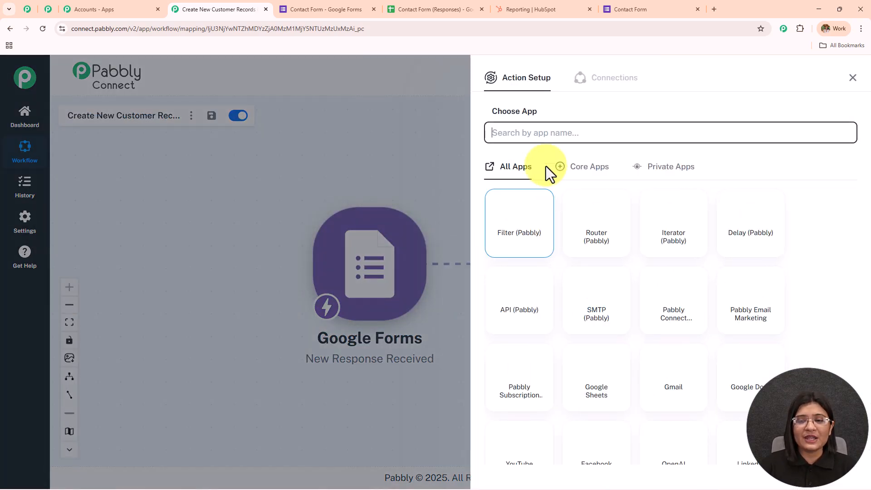
pyautogui.click(536, 133)
pyautogui.write('Hubspot')
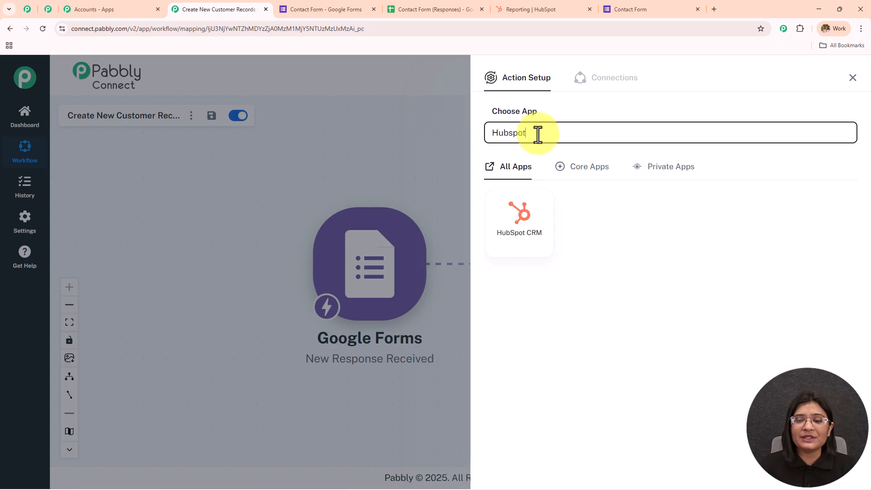
pyautogui.click(542, 216)
pyautogui.click(550, 179)
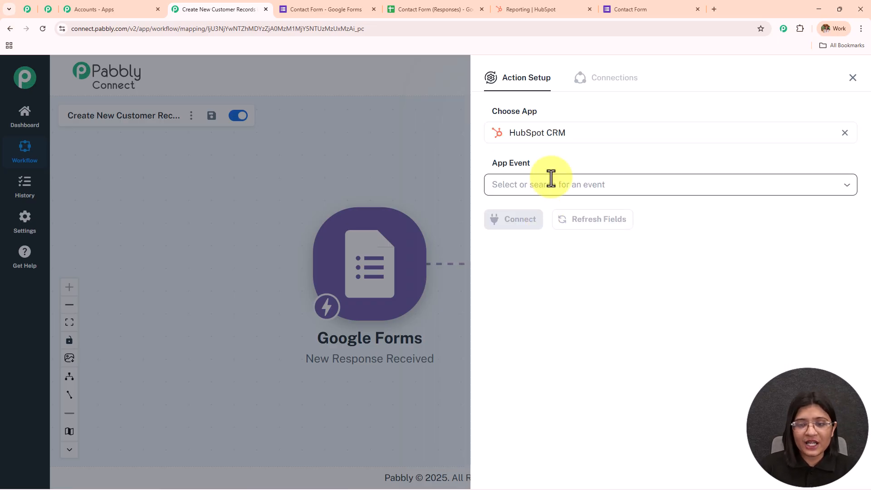
pyautogui.click(560, 220)
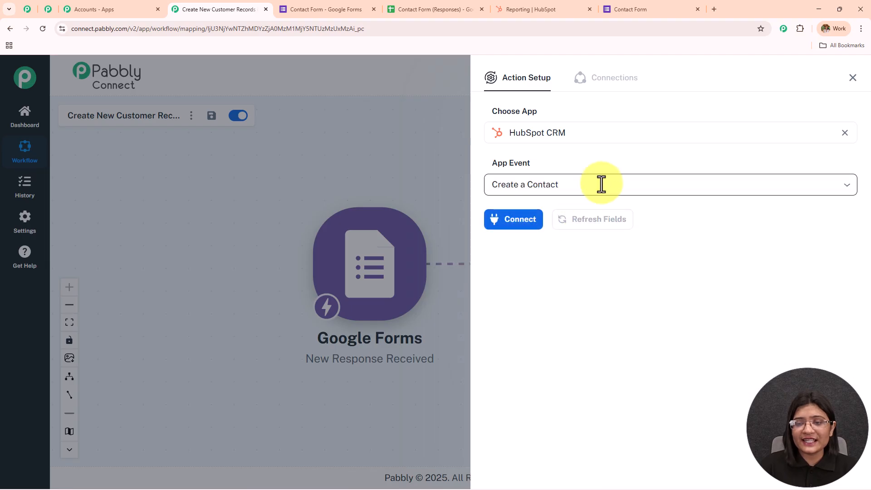
# Step: Add a new HubSpot connection and authorize the chosen HubSpot account
pyautogui.click(522, 223)
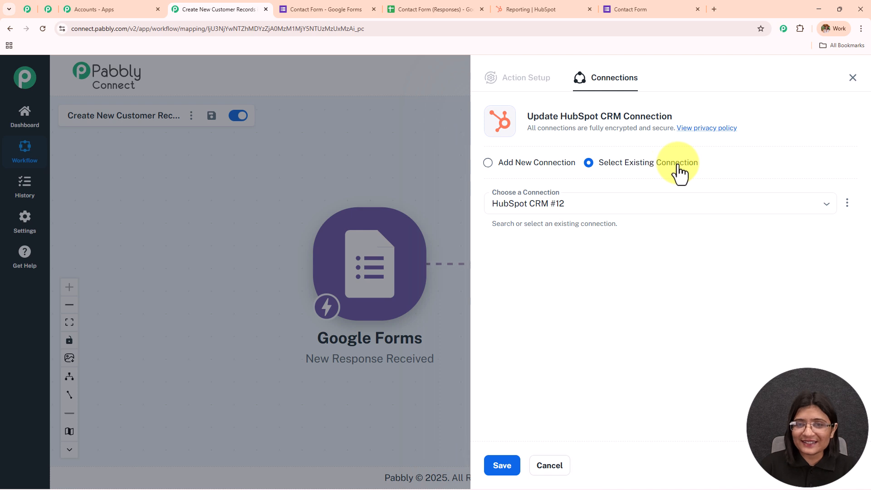
pyautogui.click(489, 164)
pyautogui.click(526, 271)
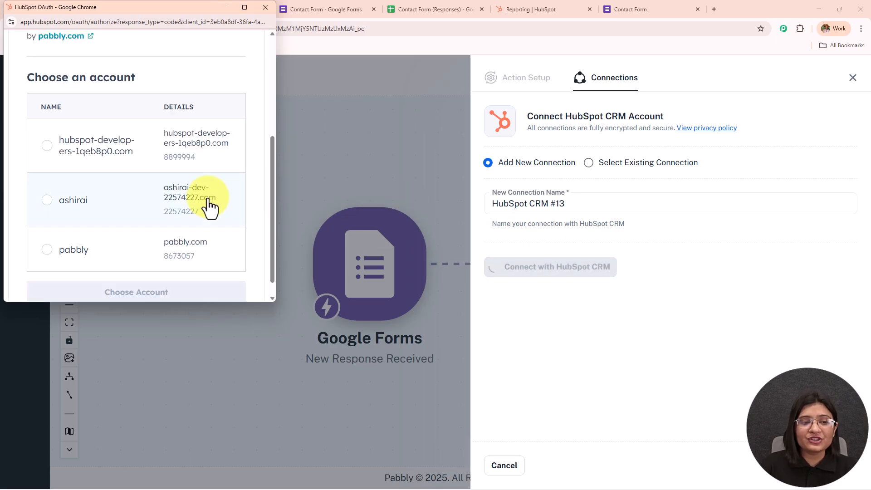
pyautogui.click(46, 200)
pyautogui.click(151, 291)
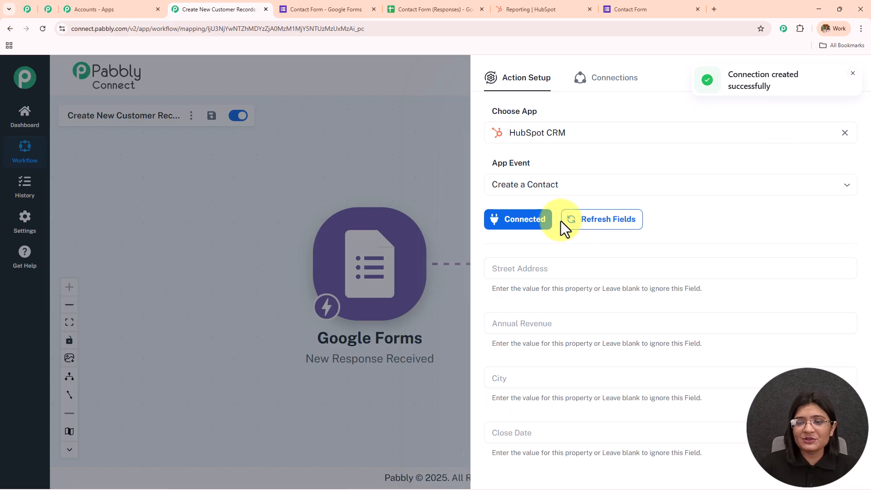
# Step: Map the HubSpot City field to the Google Forms City answer
pyautogui.scroll(-6, 625, 208)
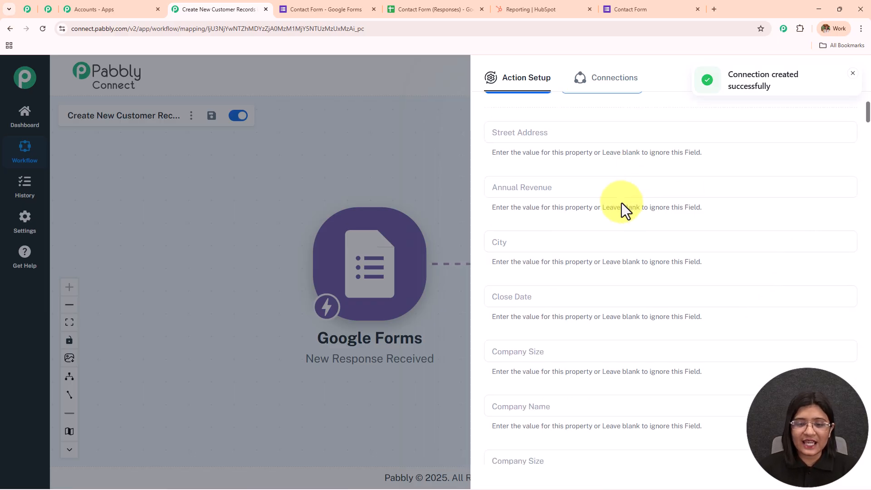
pyautogui.scroll(-15, 620, 205)
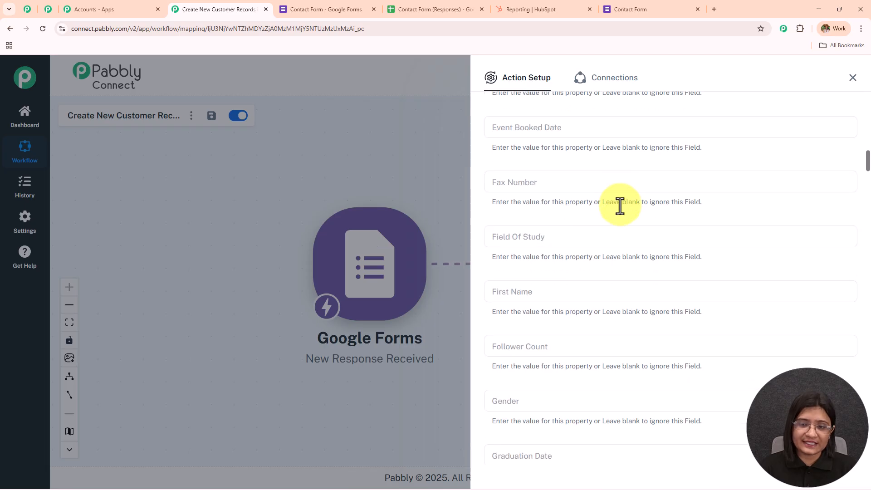
pyautogui.scroll(-14, 619, 205)
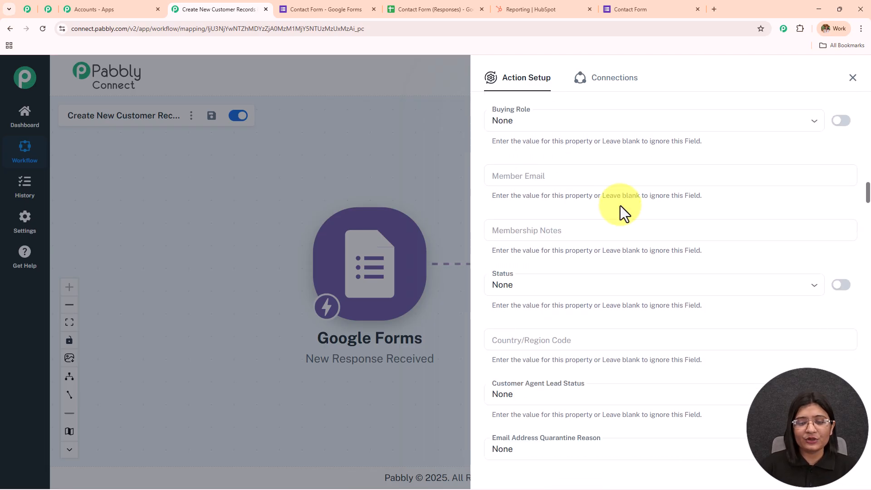
pyautogui.scroll(15, 619, 206)
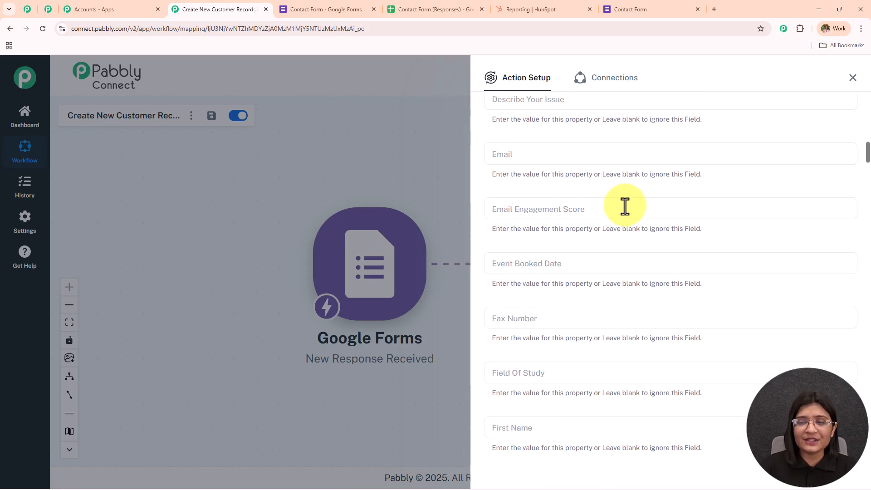
pyautogui.scroll(14, 625, 207)
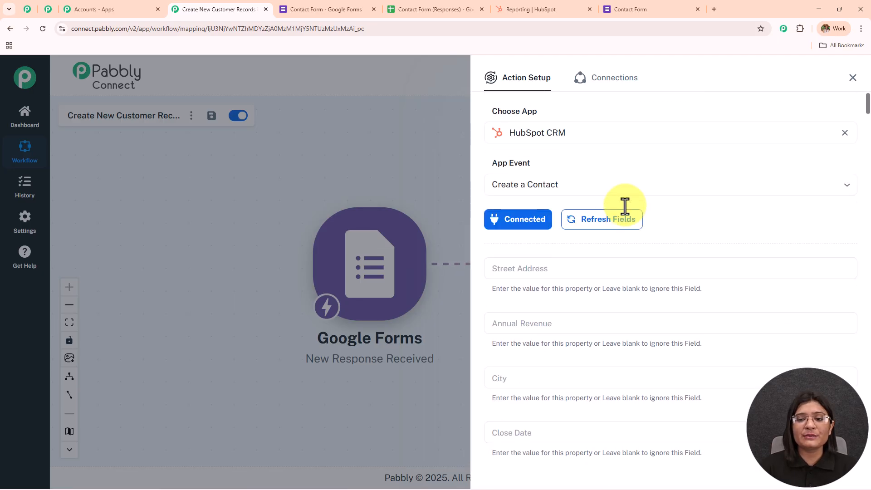
pyautogui.scroll(-3, 625, 213)
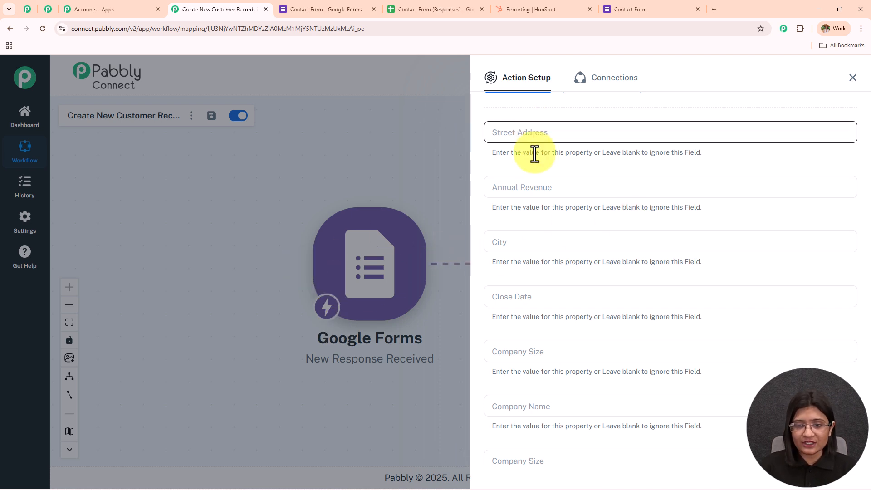
pyautogui.click(548, 236)
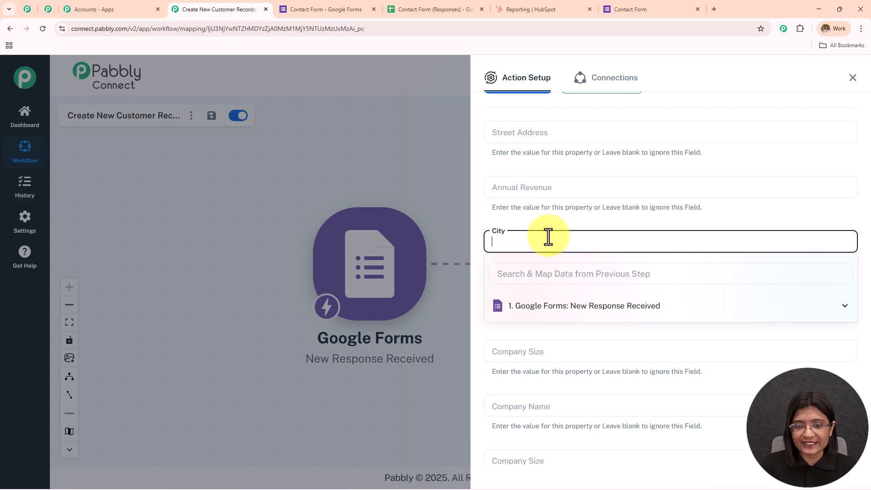
pyautogui.click(585, 306)
pyautogui.scroll(-7, 608, 183)
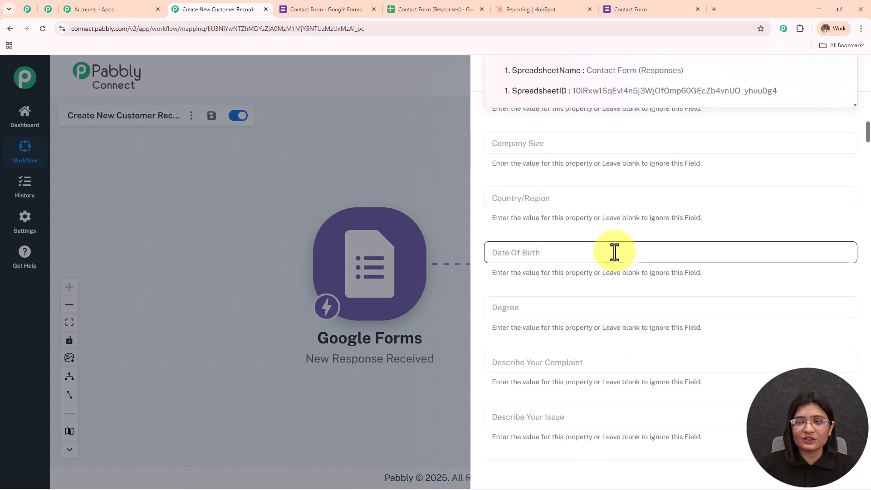
pyautogui.scroll(4, 608, 254)
pyautogui.scroll(-4, 590, 236)
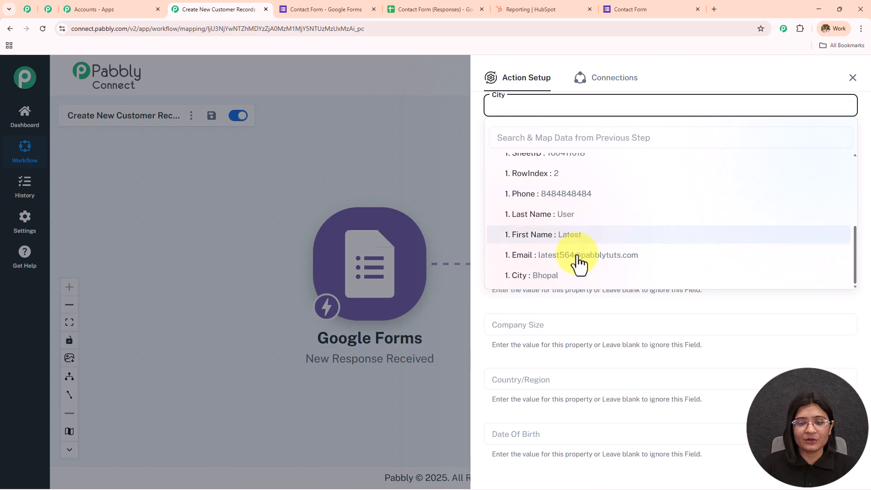
pyautogui.click(573, 278)
pyautogui.click(644, 307)
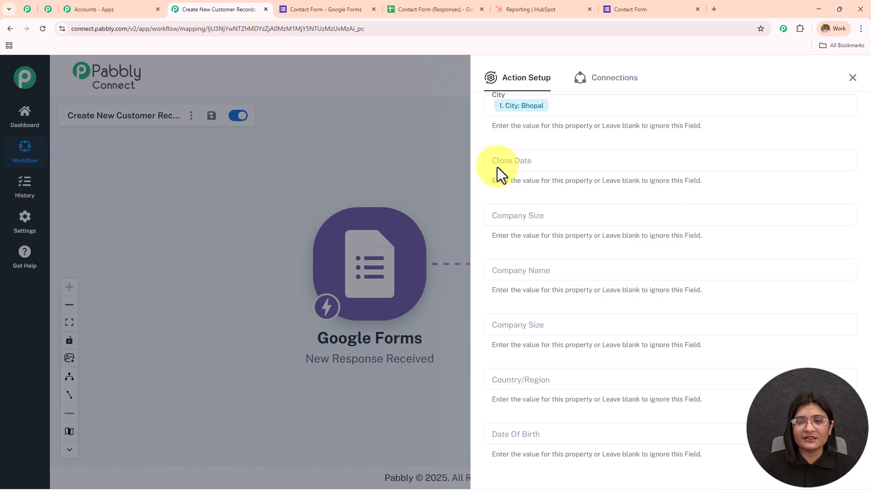
# Step: Map the Email field to the form's Email answer, leaving Country/Region unmapped
pyautogui.scroll(-3, 680, 166)
pyautogui.scroll(2, 673, 168)
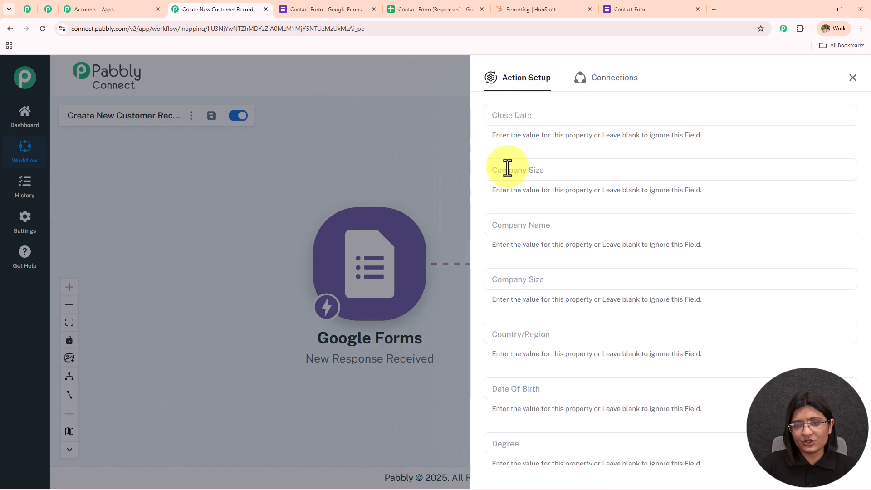
pyautogui.scroll(-1, 518, 186)
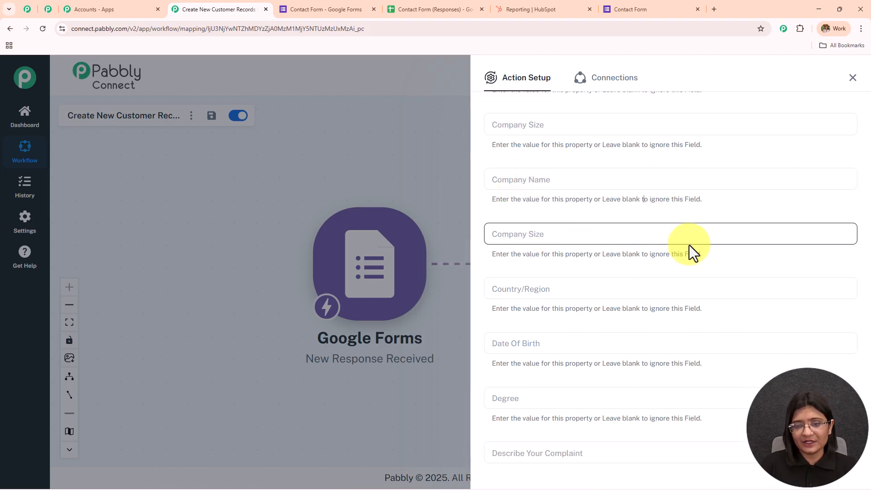
pyautogui.scroll(-2, 651, 235)
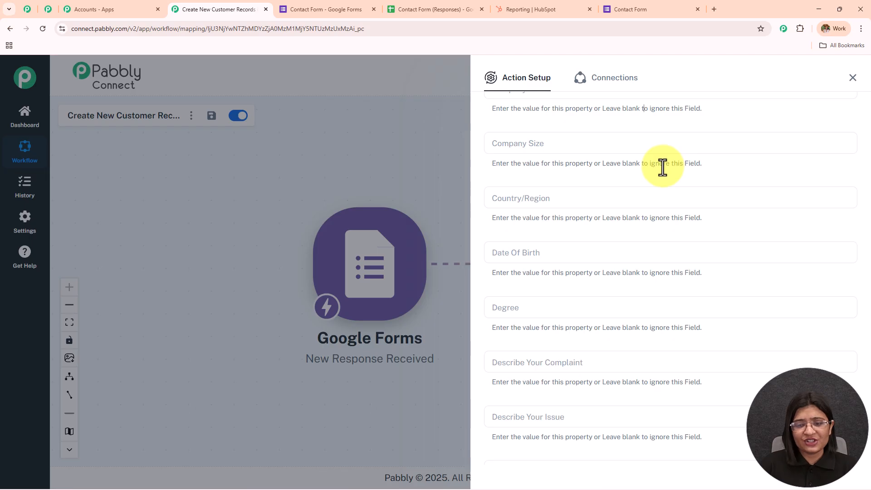
pyautogui.scroll(-1, 663, 167)
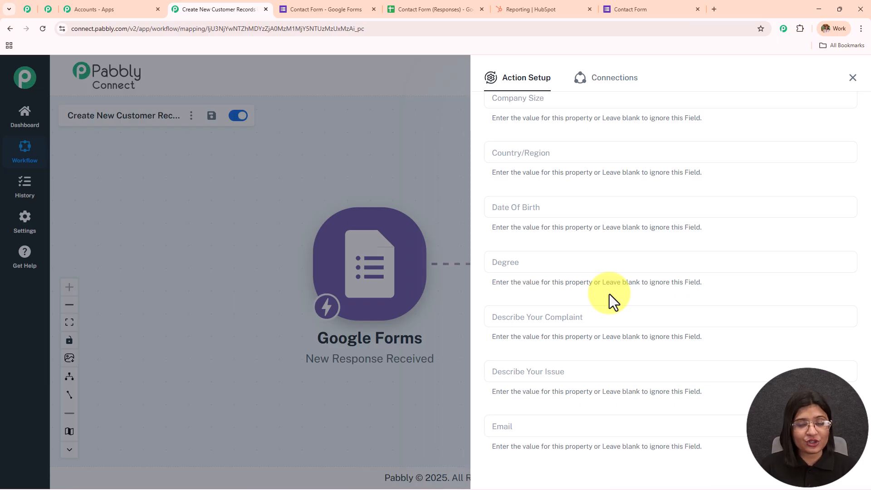
pyautogui.scroll(4, 608, 294)
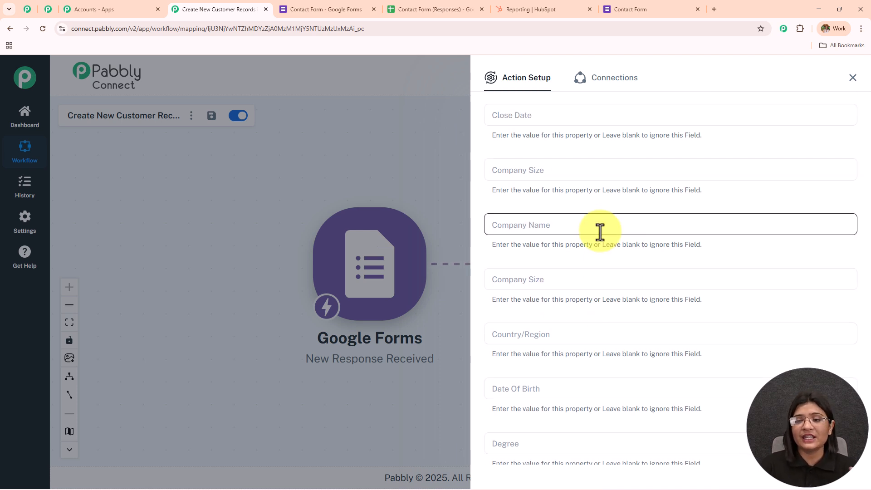
pyautogui.scroll(-3, 601, 232)
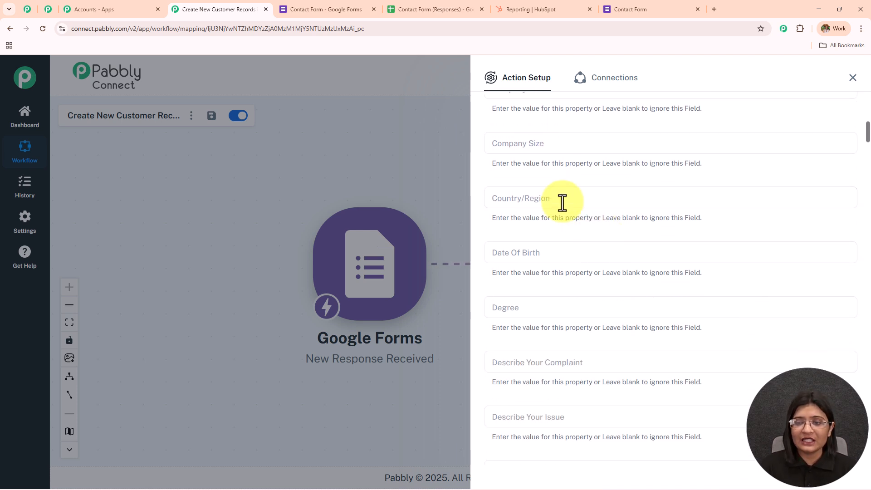
pyautogui.click(567, 202)
pyautogui.click(586, 266)
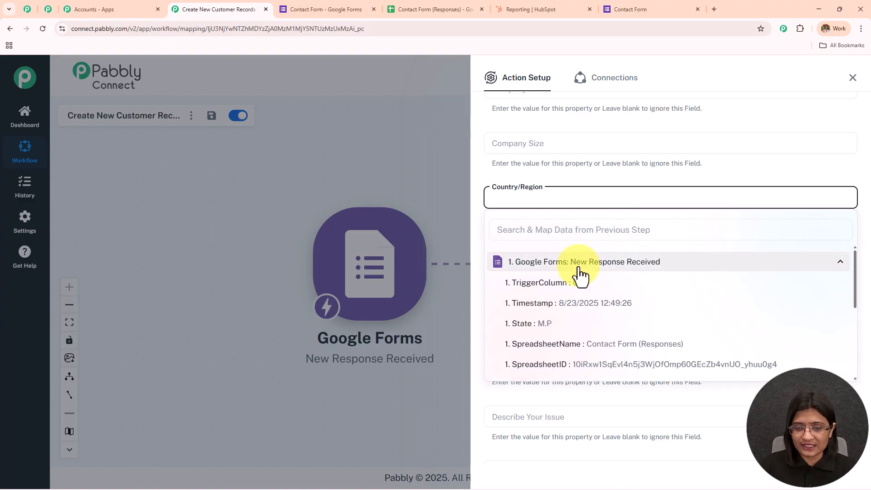
pyautogui.scroll(-7, 580, 158)
pyautogui.click(580, 158)
pyautogui.click(599, 228)
pyautogui.scroll(-3, 610, 304)
pyautogui.click(610, 308)
pyautogui.click(661, 358)
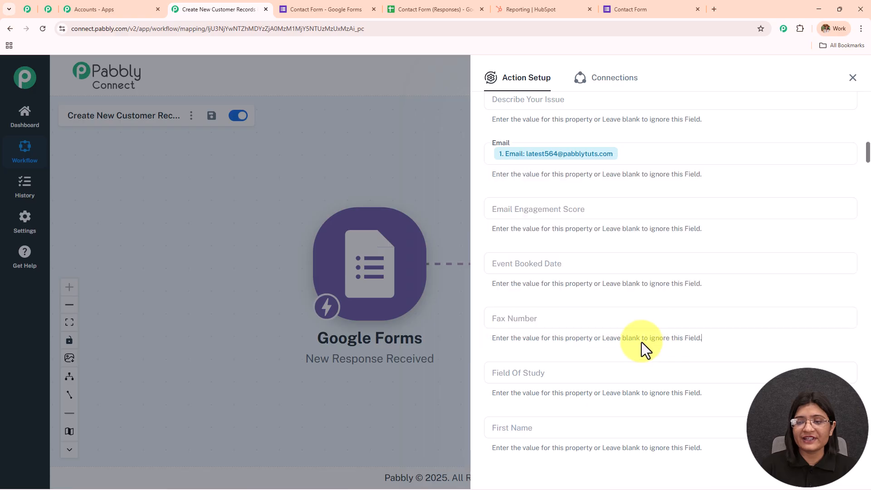
# Step: Map the First Name field to the form's First Name answer
pyautogui.scroll(-1, 582, 246)
pyautogui.scroll(-3, 583, 246)
pyautogui.scroll(-3, 582, 246)
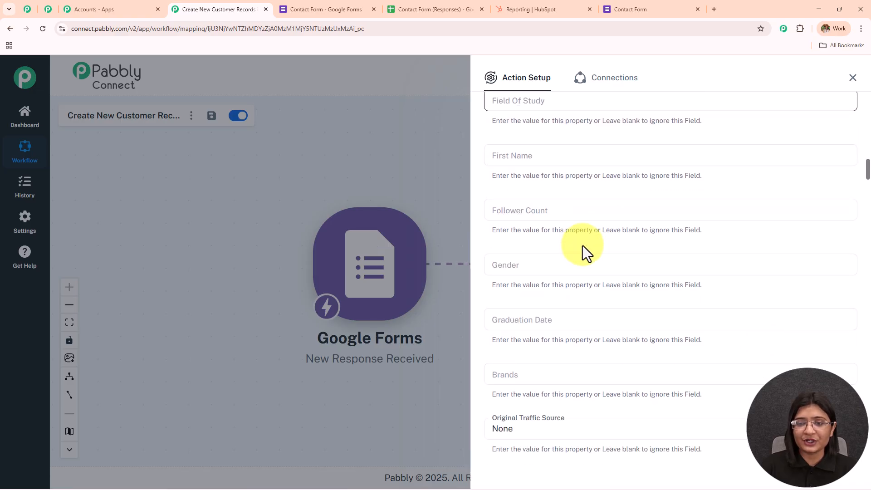
pyautogui.click(556, 160)
pyautogui.click(566, 220)
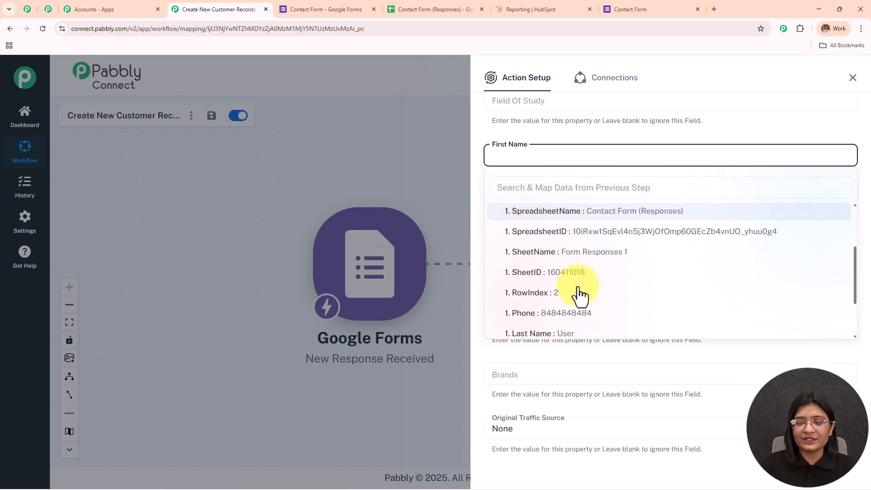
pyautogui.scroll(-3, 577, 319)
pyautogui.click(564, 286)
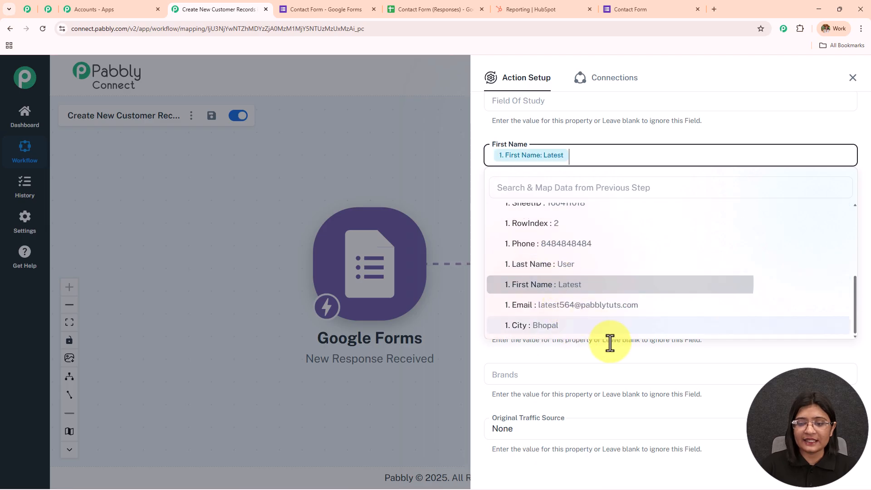
pyautogui.click(614, 353)
# Step: Map the Last Name field to the form's Last Name answer, leaving the phone fields empty
pyautogui.scroll(-10, 560, 239)
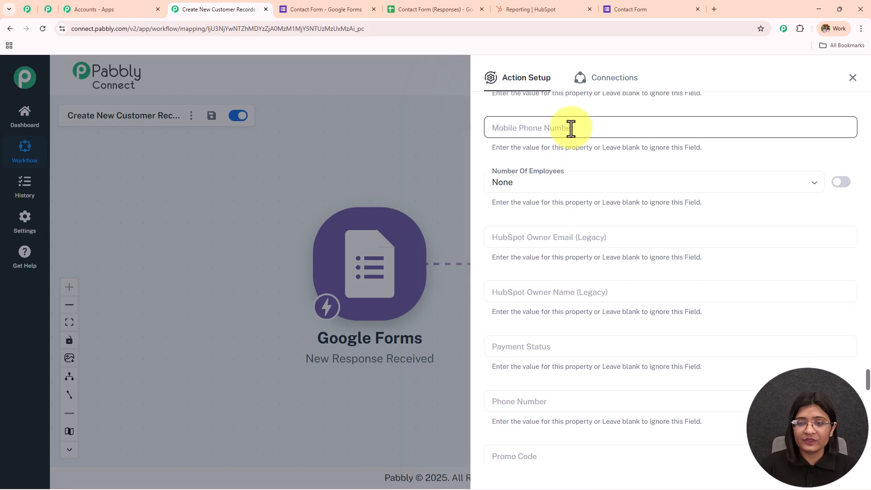
pyautogui.click(570, 130)
pyautogui.click(585, 209)
pyautogui.scroll(-1, 595, 281)
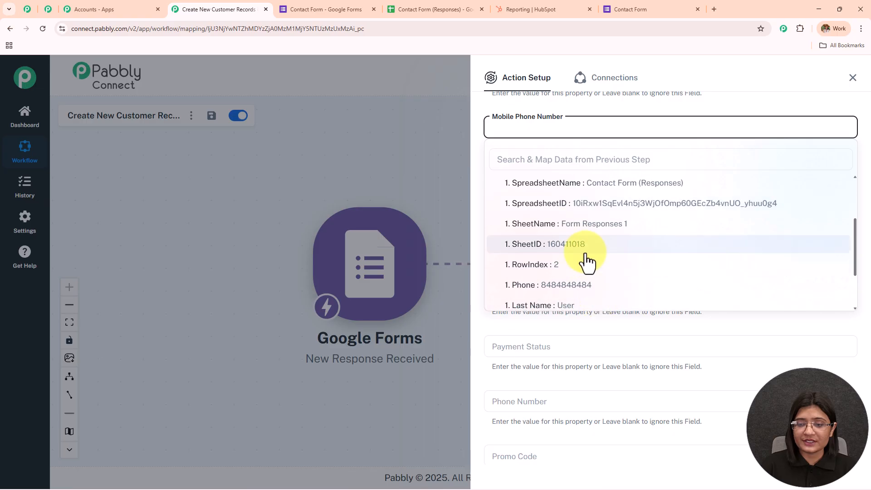
pyautogui.click(593, 285)
pyautogui.scroll(-2, 595, 288)
pyautogui.click(582, 311)
pyautogui.scroll(-3, 585, 281)
pyautogui.click(576, 240)
pyautogui.scroll(-1, 589, 320)
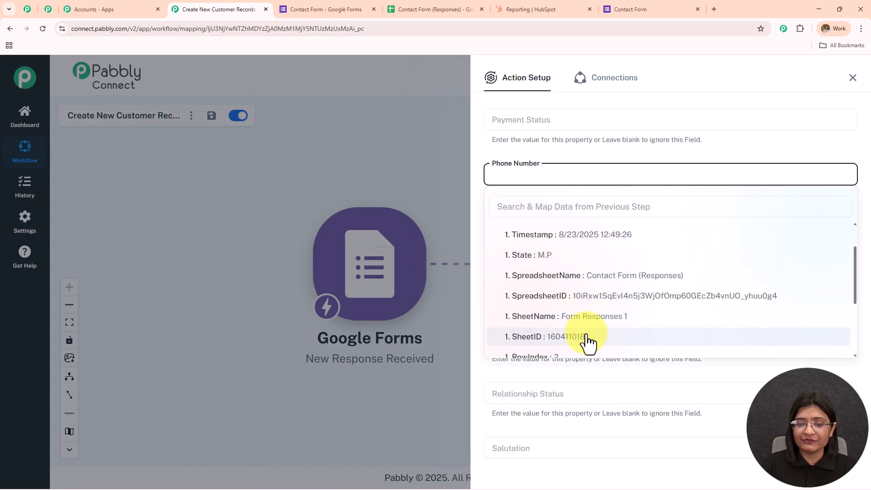
pyautogui.scroll(-2, 586, 337)
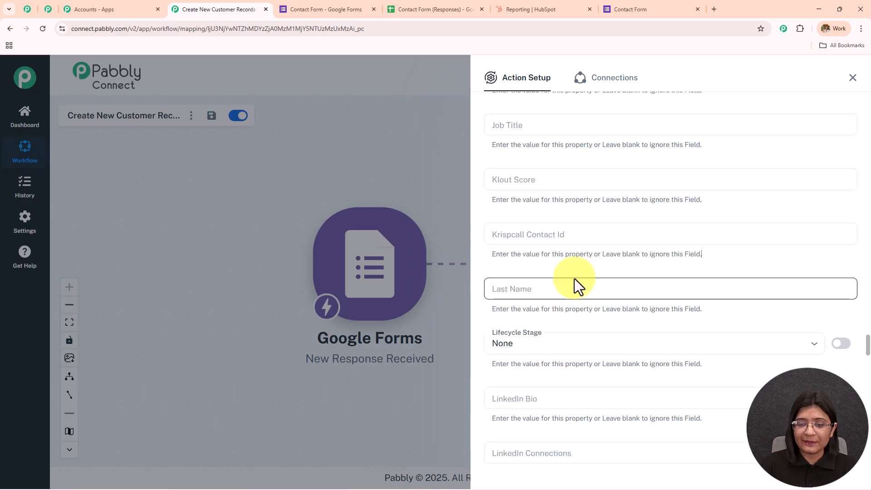
pyautogui.click(573, 289)
pyautogui.click(578, 356)
pyautogui.scroll(-2, 583, 411)
pyautogui.scroll(-1, 584, 435)
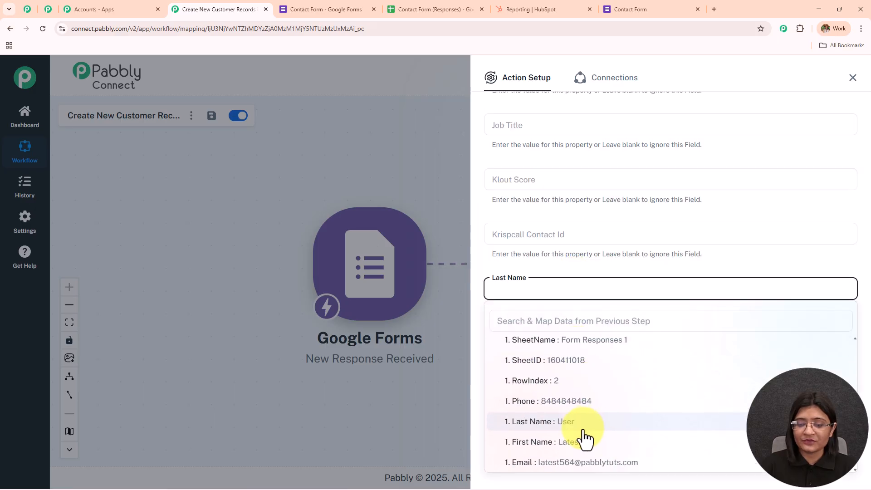
pyautogui.click(584, 431)
pyautogui.click(670, 275)
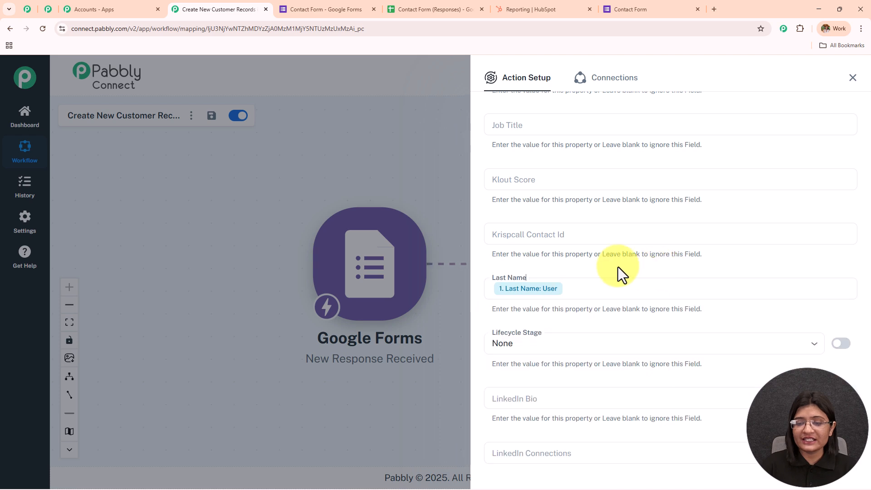
pyautogui.scroll(10, 583, 245)
pyautogui.scroll(10, 583, 246)
pyautogui.scroll(10, 583, 245)
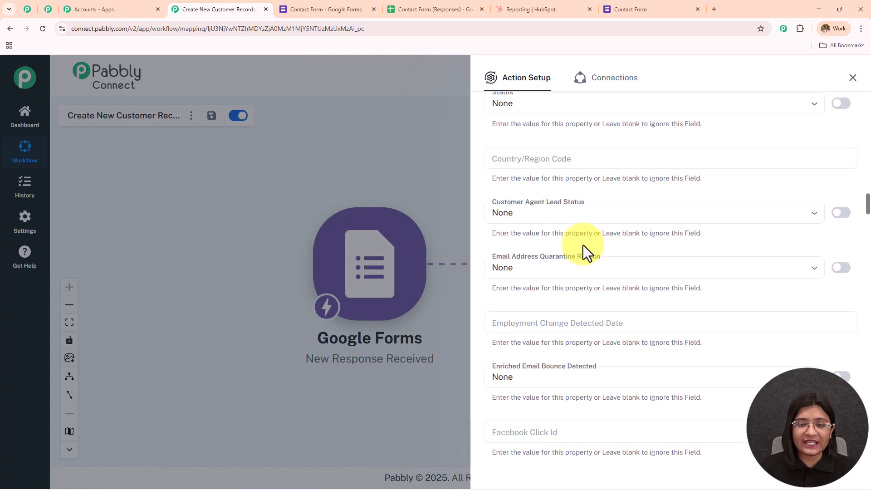
pyautogui.scroll(10, 583, 245)
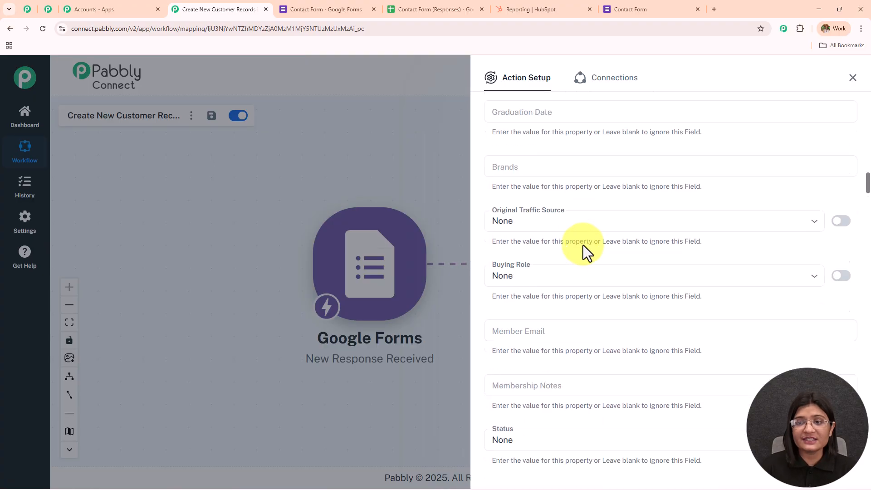
pyautogui.scroll(1, 583, 245)
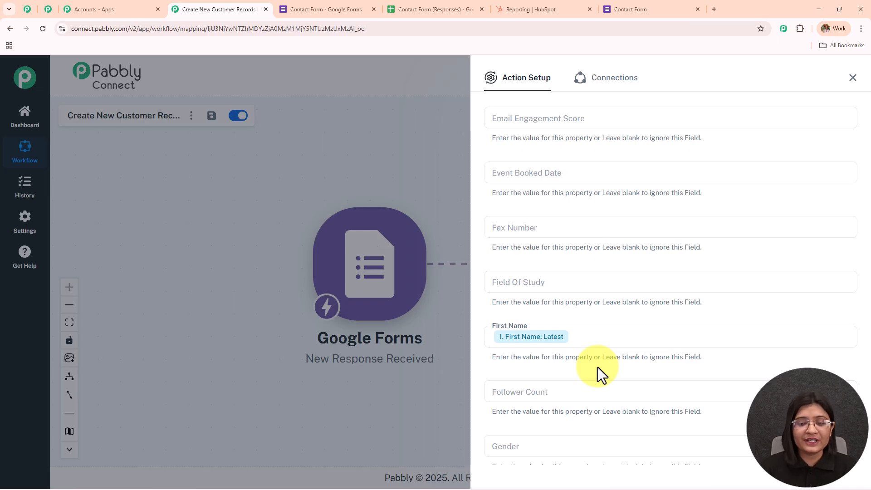
# Step: Delete the stray 'latest' text so First Name holds only the form's First Name answer
pyautogui.click(593, 339)
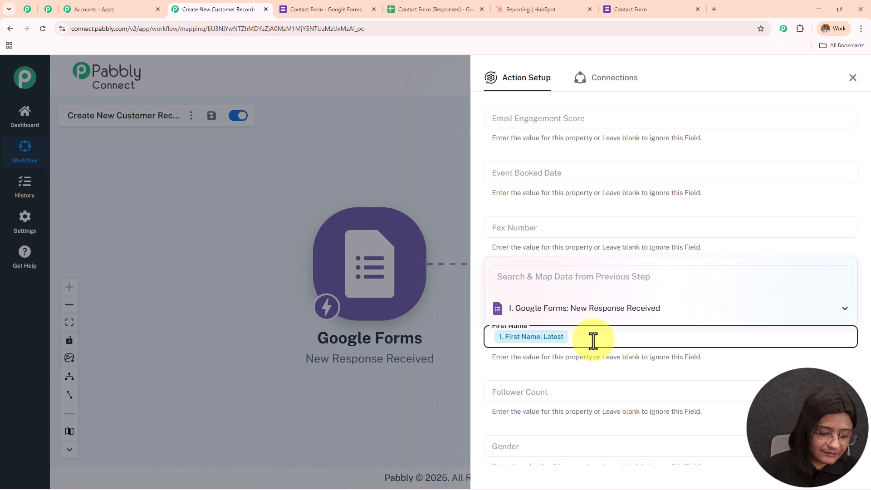
pyautogui.write('latest')
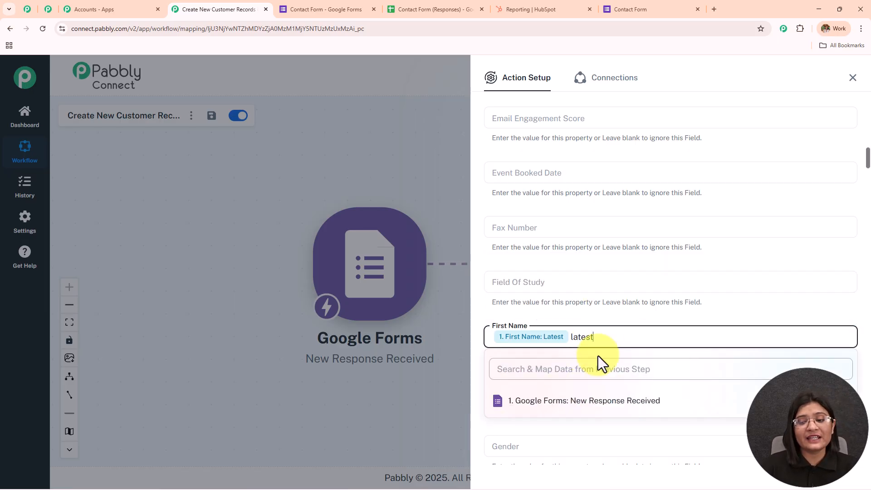
pyautogui.doubleClick(580, 338)
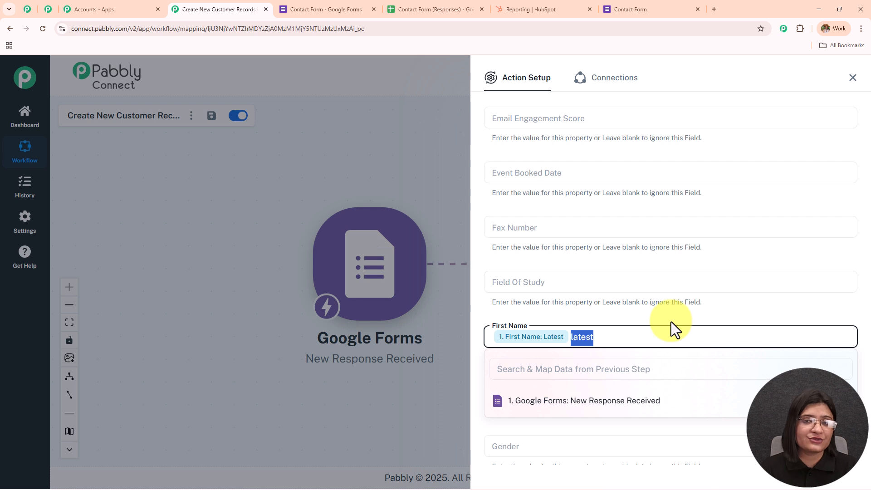
pyautogui.press('BackSpace')
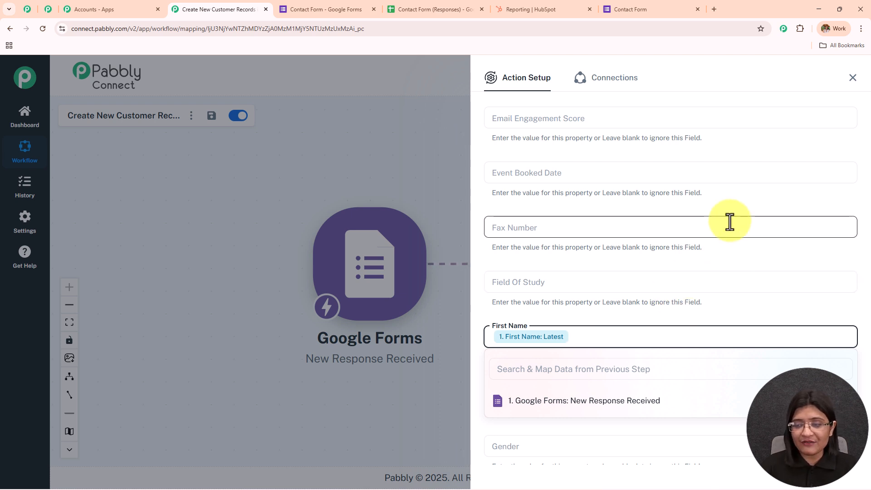
pyautogui.click(733, 249)
# Step: Set the HubSpot contact Status to Active
pyautogui.scroll(-5, 704, 186)
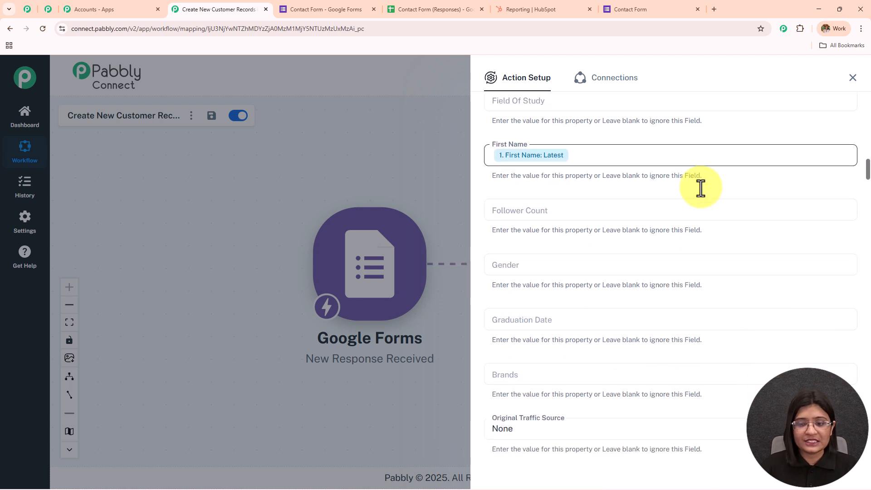
pyautogui.scroll(-5, 701, 188)
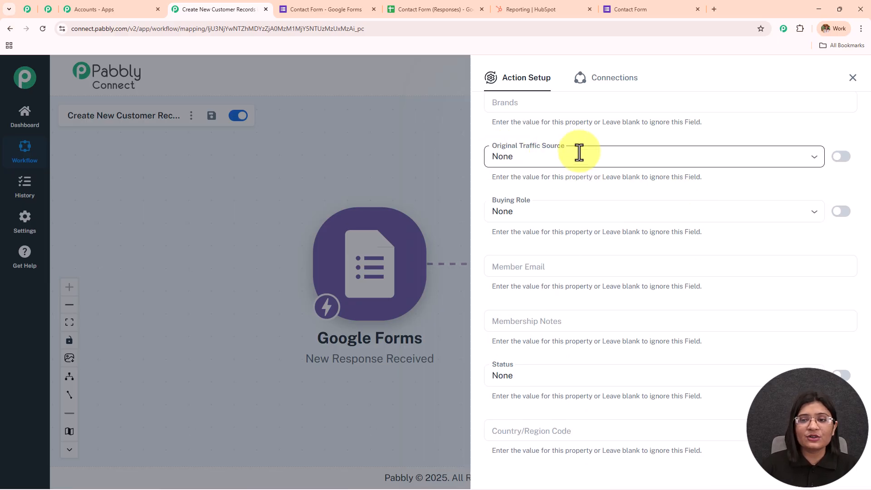
pyautogui.scroll(-5, 579, 201)
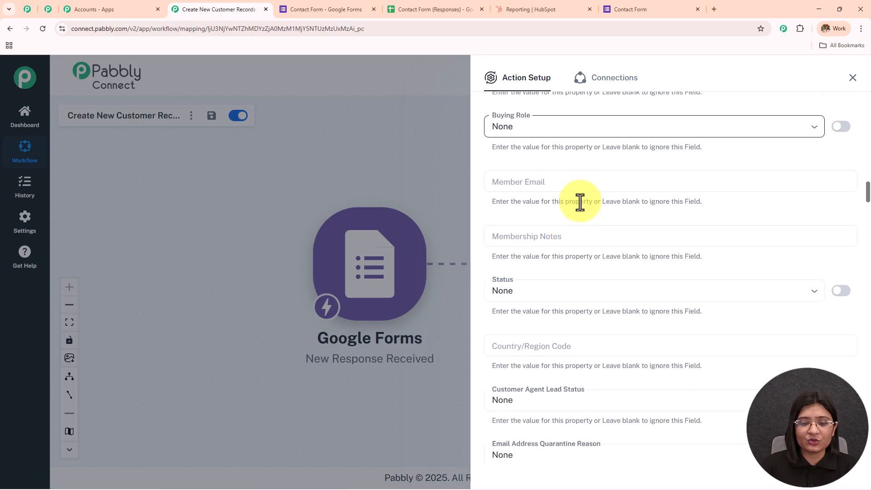
pyautogui.click(575, 149)
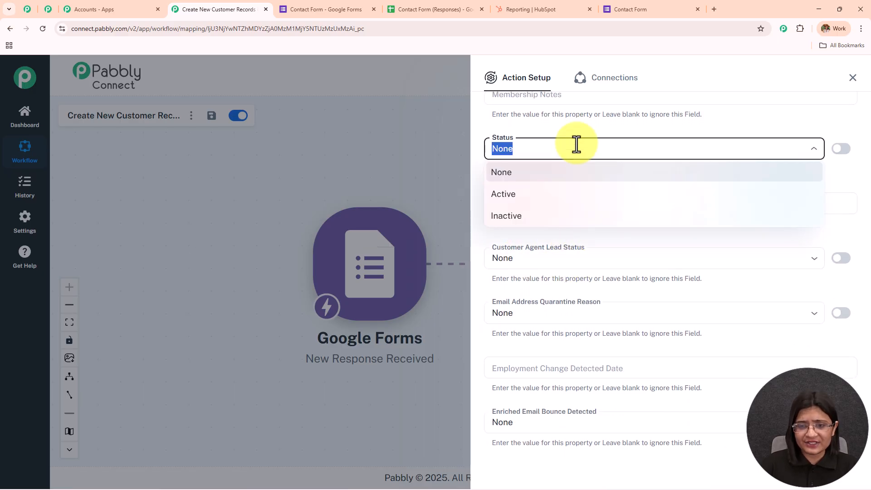
pyautogui.click(574, 195)
pyautogui.scroll(5, 598, 241)
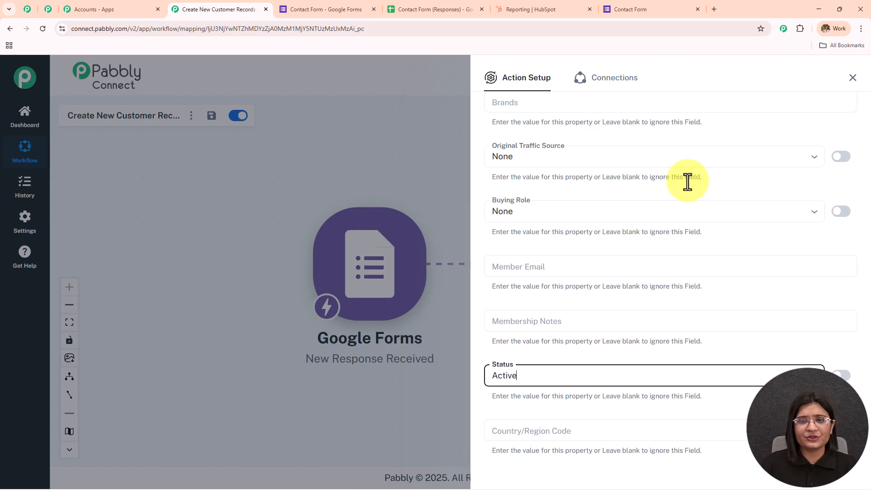
pyautogui.scroll(-4, 687, 181)
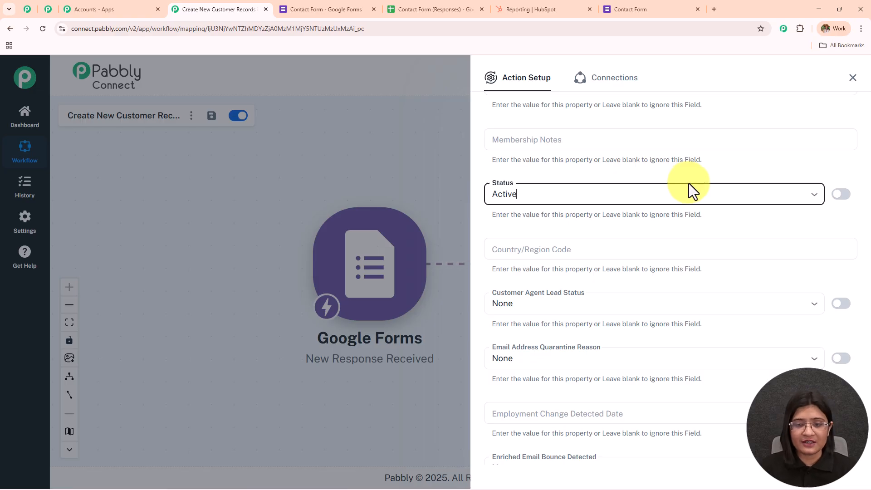
pyautogui.scroll(-2, 511, 202)
pyautogui.scroll(-2, 601, 232)
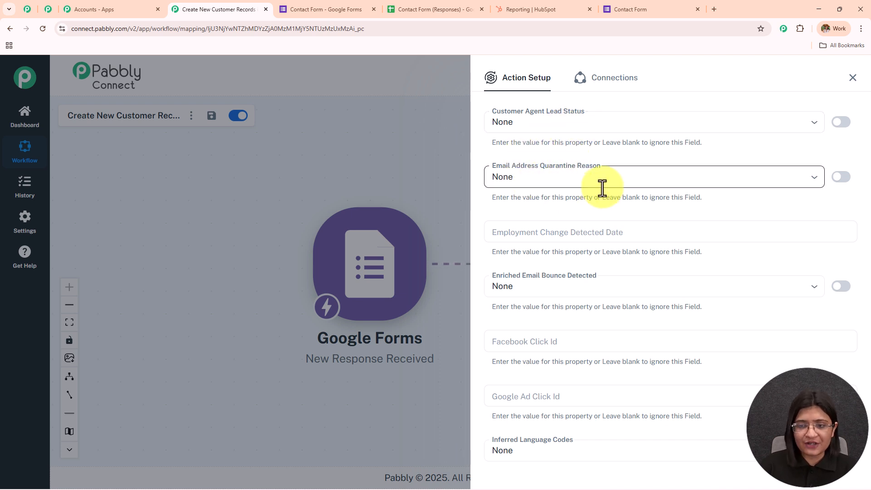
pyautogui.scroll(-2, 602, 188)
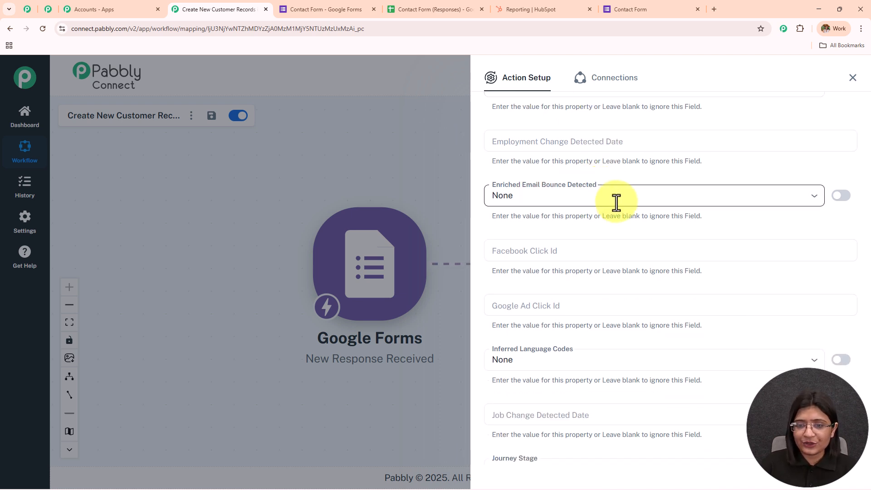
pyautogui.scroll(-5, 616, 203)
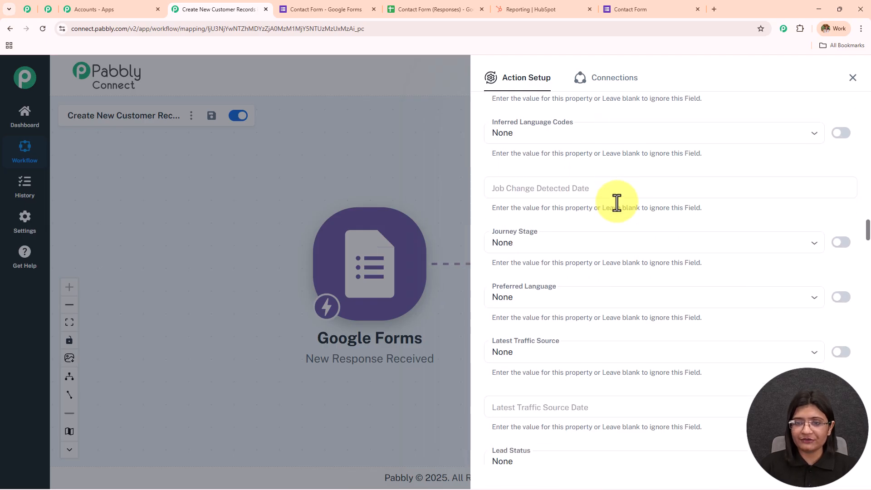
# Step: Set Inferred Language Codes to English and Journey Stage to New Contact
pyautogui.click(568, 134)
pyautogui.write('en')
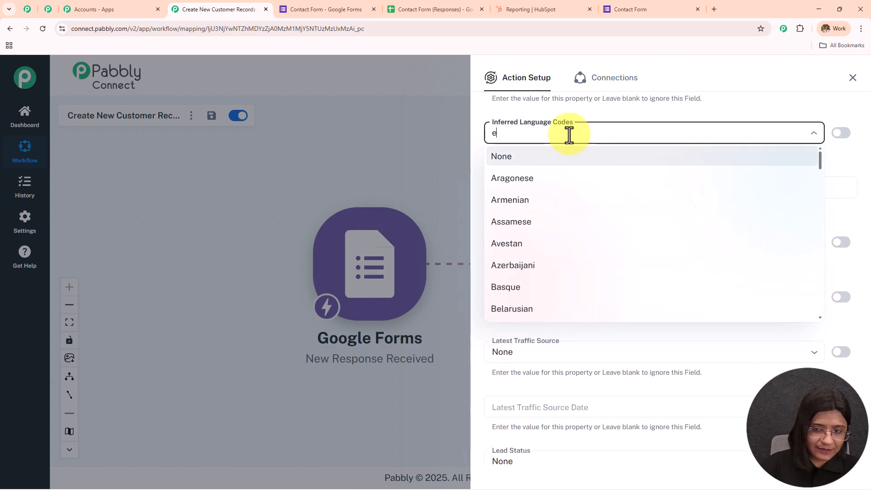
pyautogui.write('g')
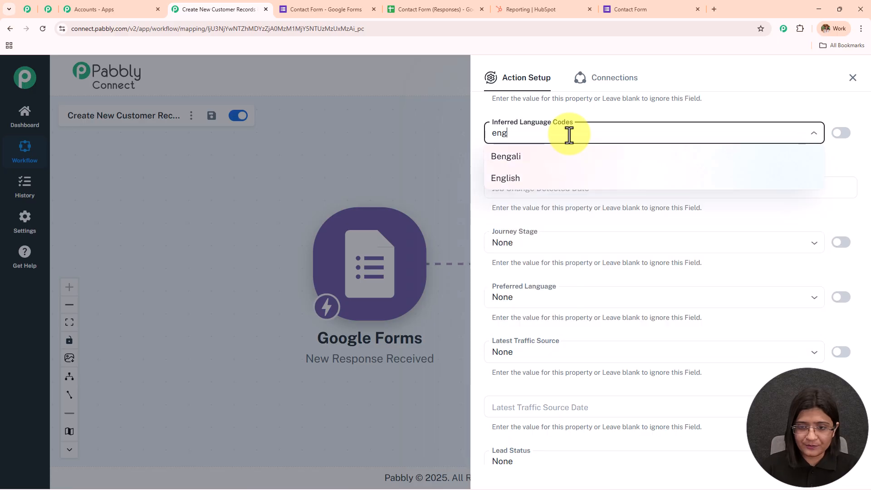
pyautogui.click(585, 177)
pyautogui.scroll(-2, 589, 195)
pyautogui.click(564, 154)
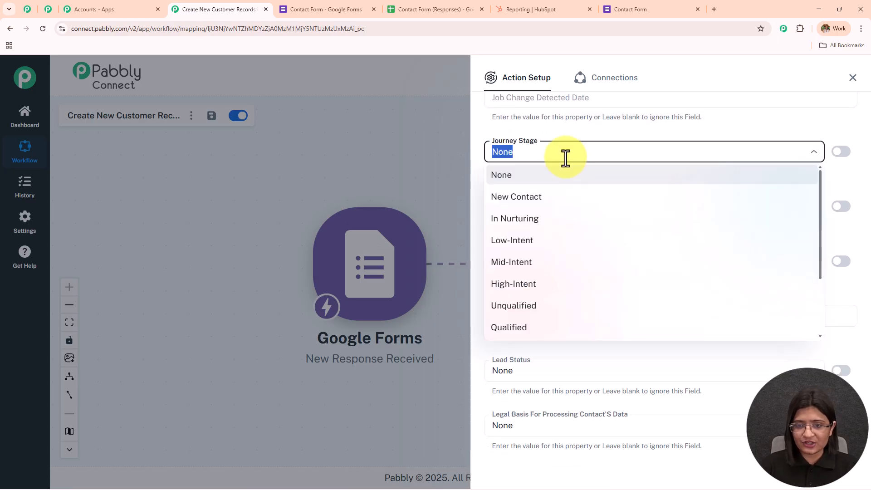
pyautogui.click(551, 198)
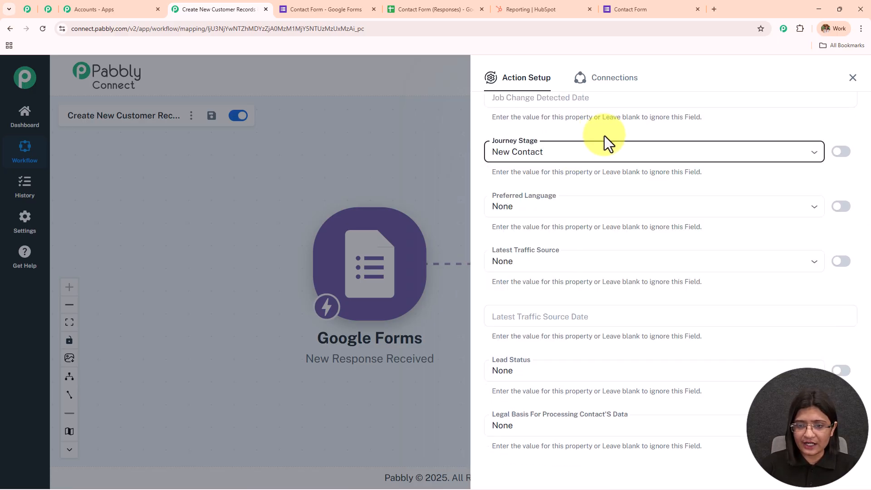
pyautogui.scroll(-2, 599, 136)
# Step: Set Preferred Language to English and Lead Status to New
pyautogui.click(582, 118)
pyautogui.press('BackSpace')
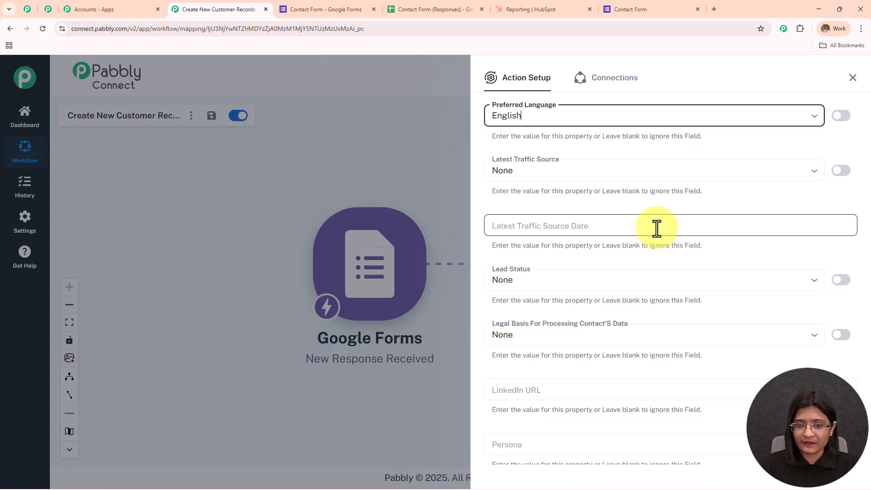
pyautogui.scroll(-4, 656, 229)
pyautogui.scroll(2, 614, 197)
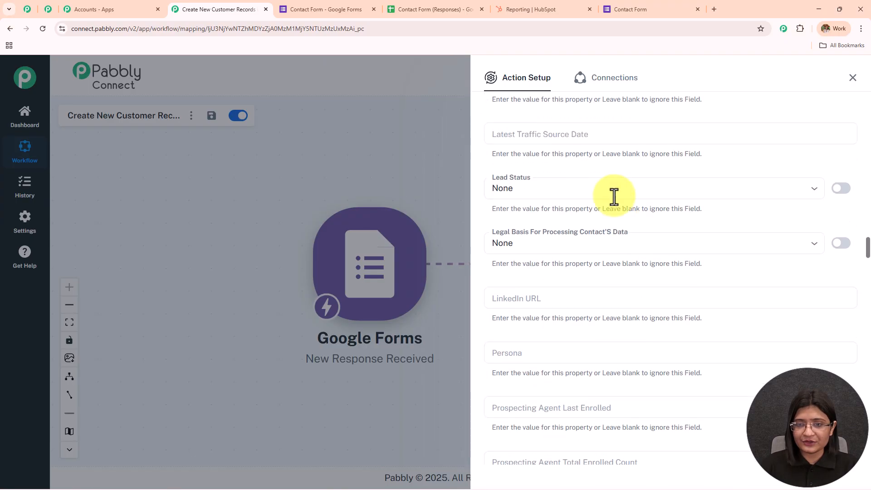
pyautogui.click(589, 188)
pyautogui.click(588, 236)
pyautogui.click(598, 175)
pyautogui.scroll(-15, 598, 173)
pyautogui.scroll(-13, 597, 172)
pyautogui.scroll(-10, 598, 172)
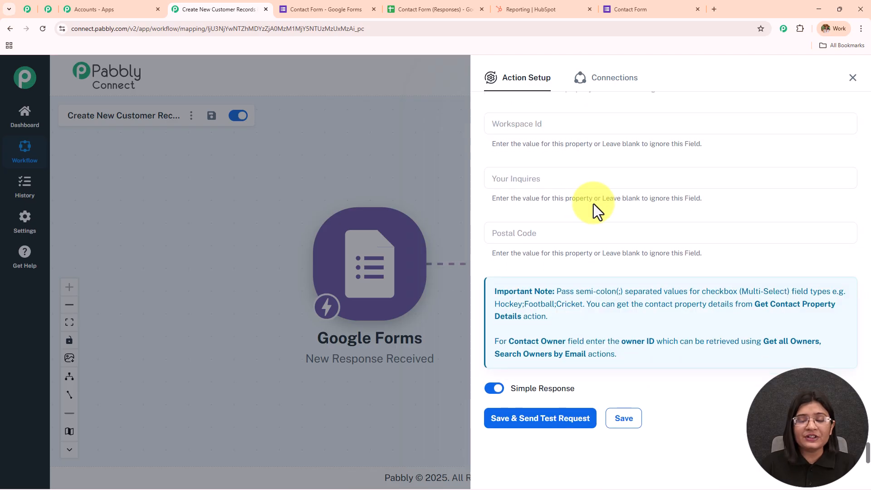
# Step: Save and send the test request, checking the returned id, city Bhopal, email and first name Latest
pyautogui.click(562, 409)
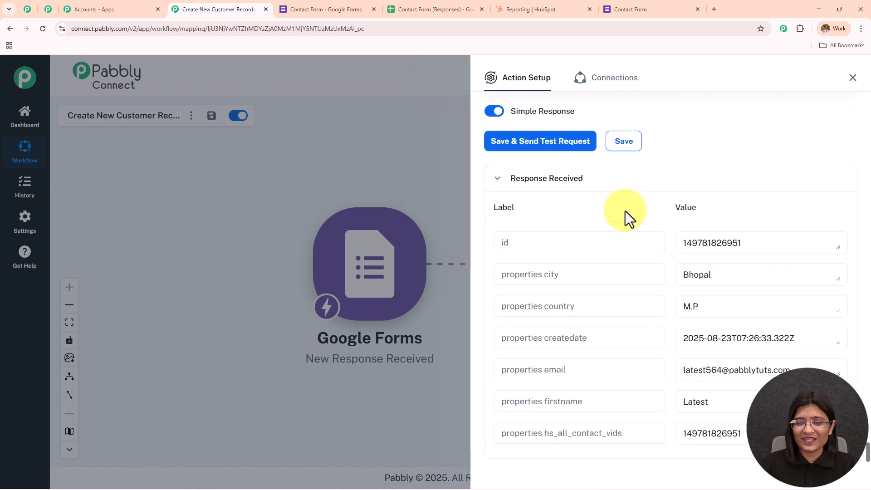
pyautogui.doubleClick(768, 220)
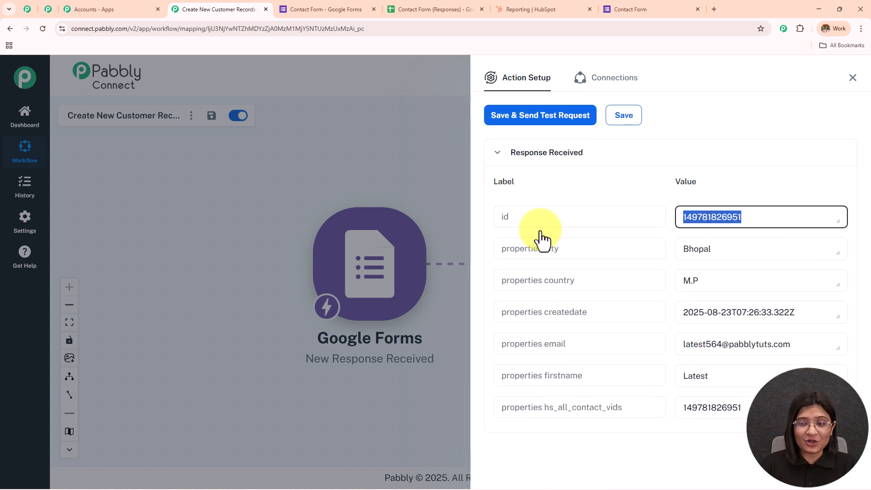
pyautogui.doubleClick(698, 243)
pyautogui.moveTo(705, 278); pyautogui.dragTo(577, 288)
pyautogui.moveTo(531, 213); pyautogui.dragTo(488, 188)
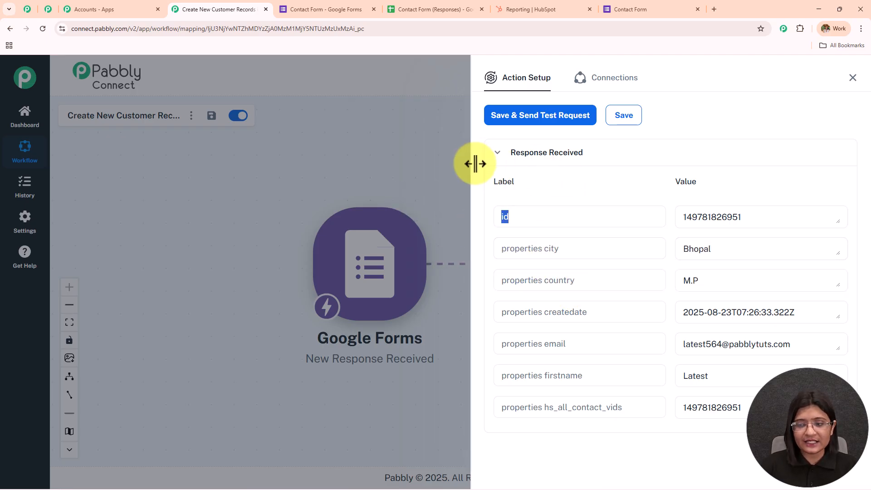
pyautogui.moveTo(758, 281); pyautogui.dragTo(602, 282)
pyautogui.moveTo(810, 312); pyautogui.dragTo(653, 323)
pyautogui.moveTo(834, 347); pyautogui.dragTo(595, 353)
pyautogui.moveTo(721, 377); pyautogui.dragTo(562, 373)
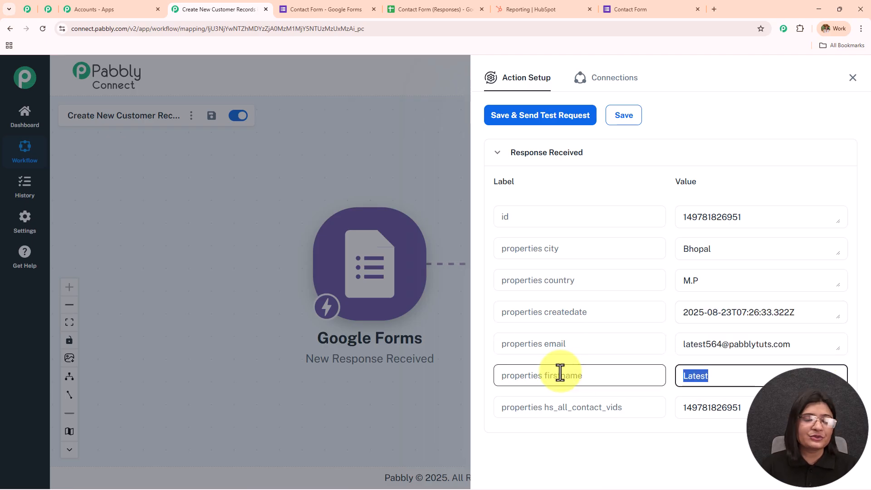
pyautogui.click(560, 6)
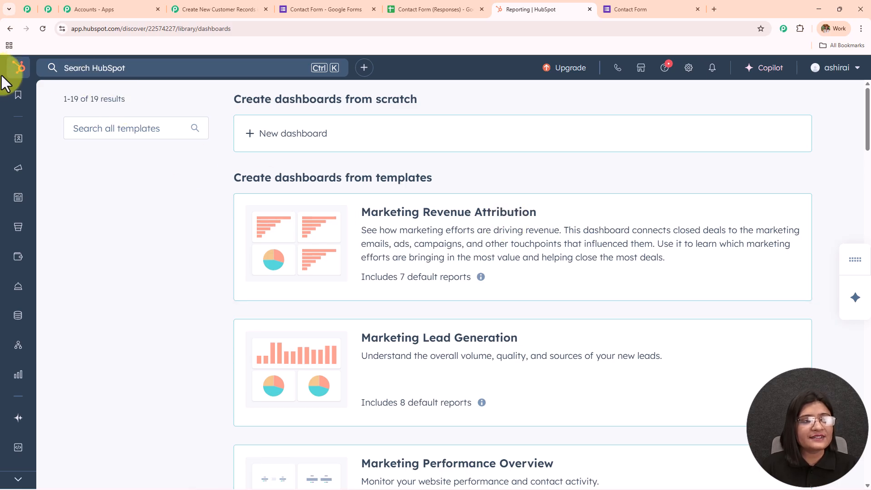
# Step: Confirm the newest HubSpot contact is a Lead with status New, then return to the Pabbly workflow canvas
pyautogui.moveTo(18, 145)
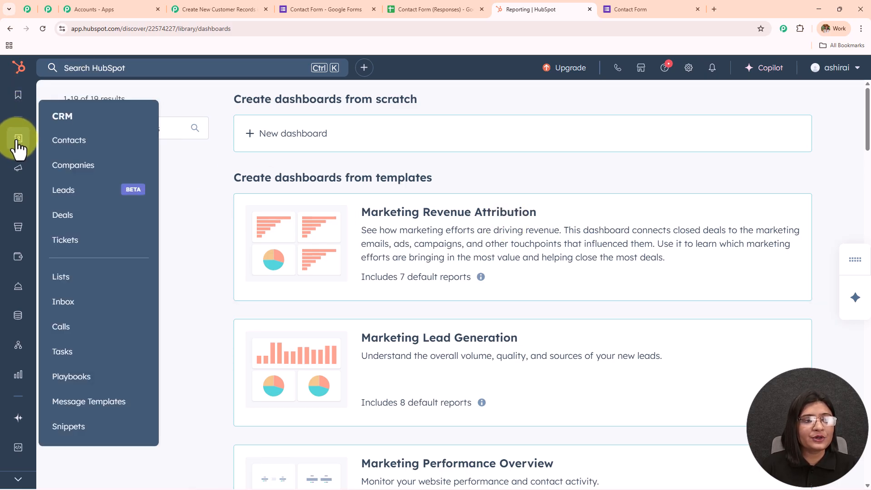
pyautogui.click(66, 142)
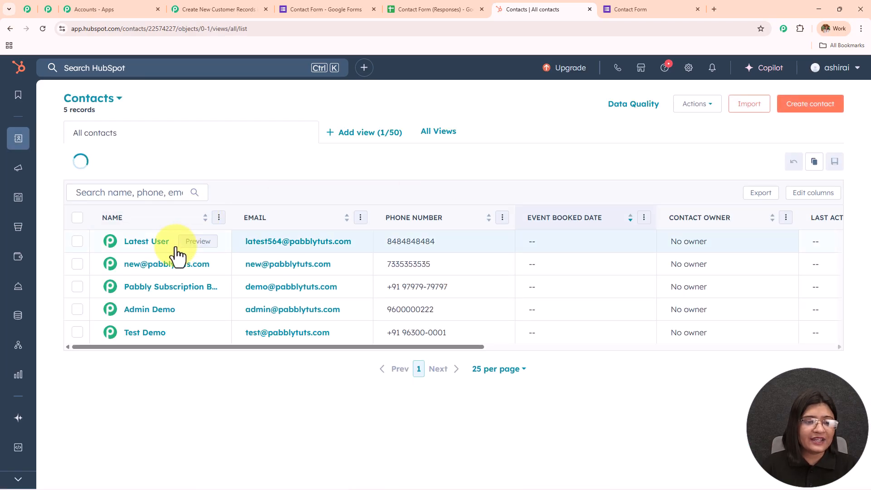
pyautogui.click(152, 245)
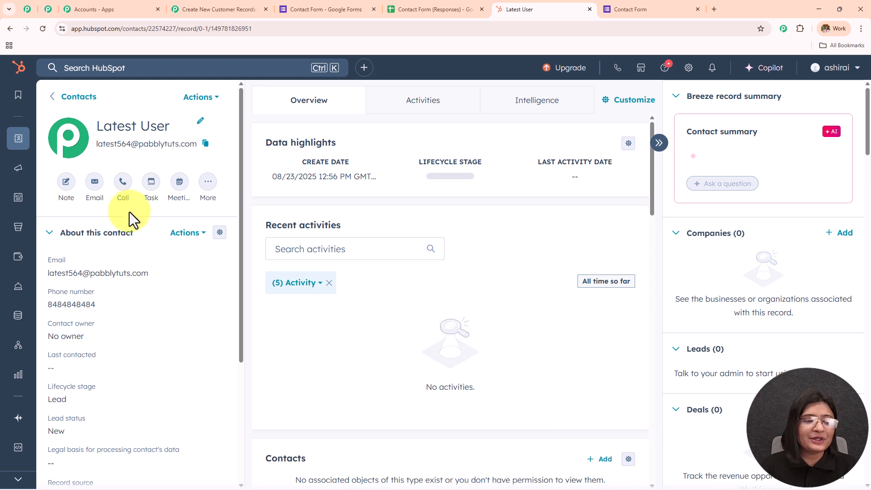
pyautogui.scroll(-4, 91, 245)
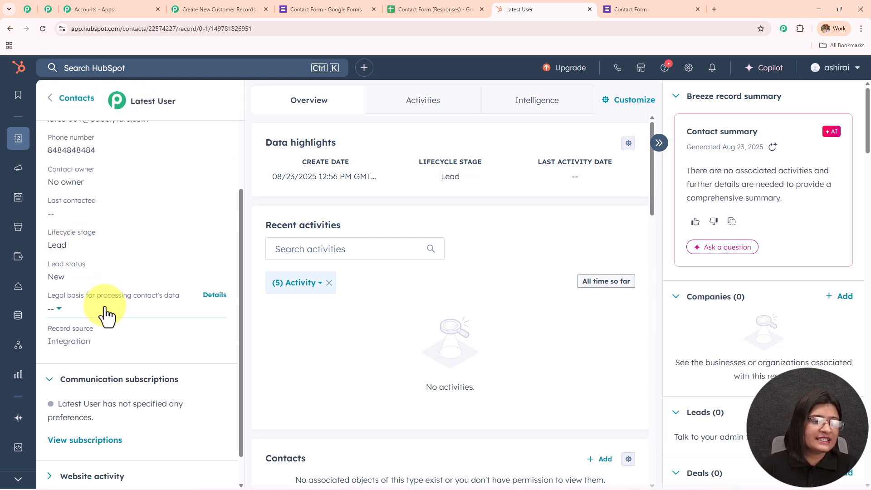
pyautogui.scroll(-1, 105, 313)
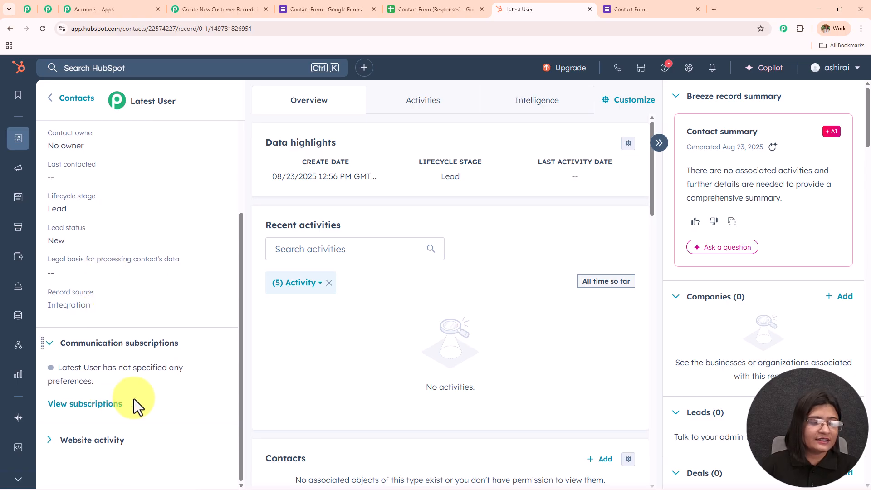
pyautogui.scroll(5, 162, 321)
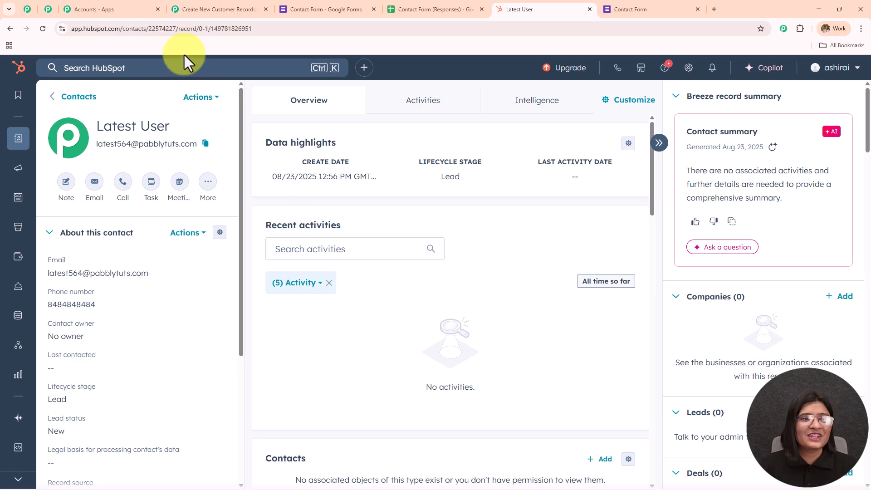
pyautogui.click(203, 9)
pyautogui.click(852, 78)
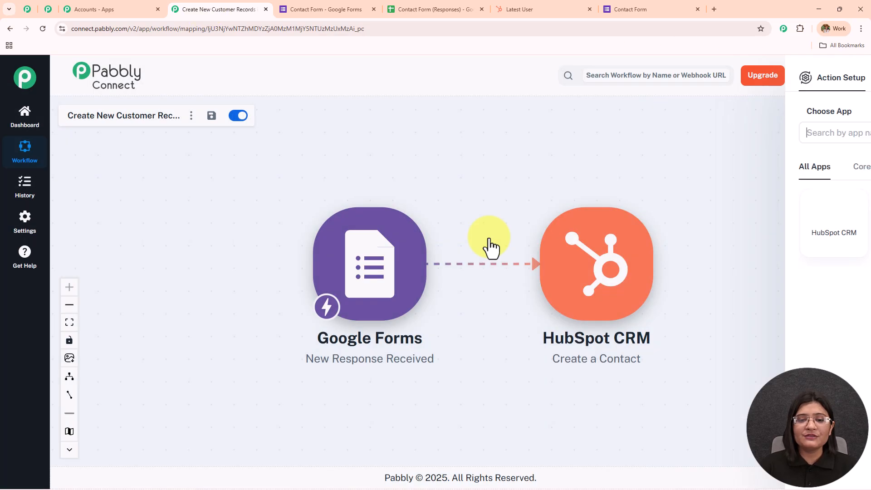